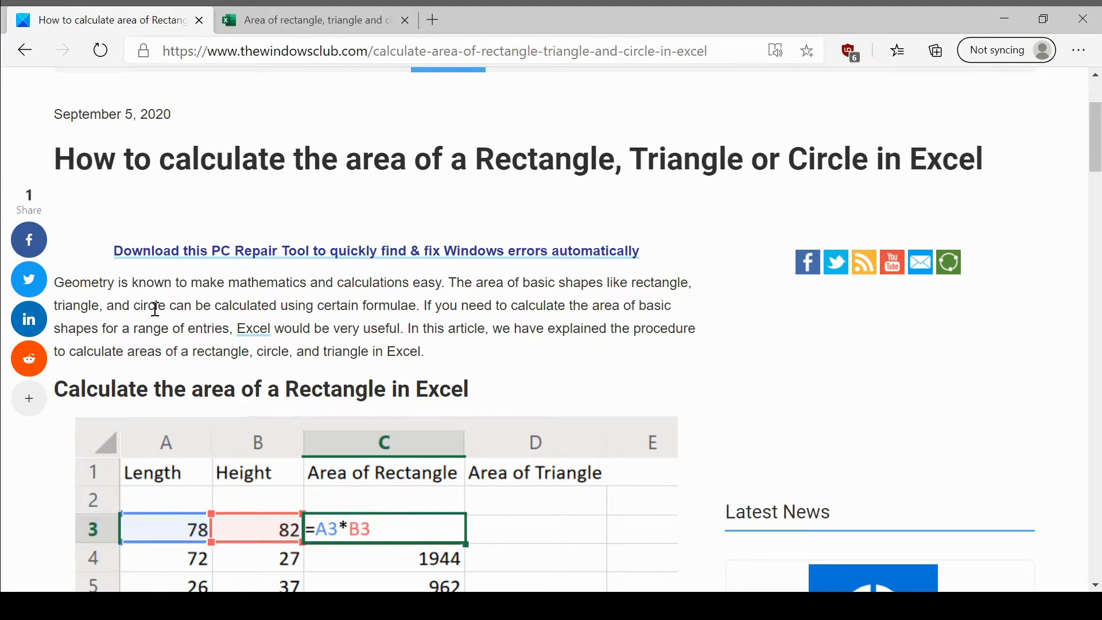
Step: Copy the rectangle area formula template =<cell with length>*<cell with height> from the article
scroll(155, 308, up, 3)
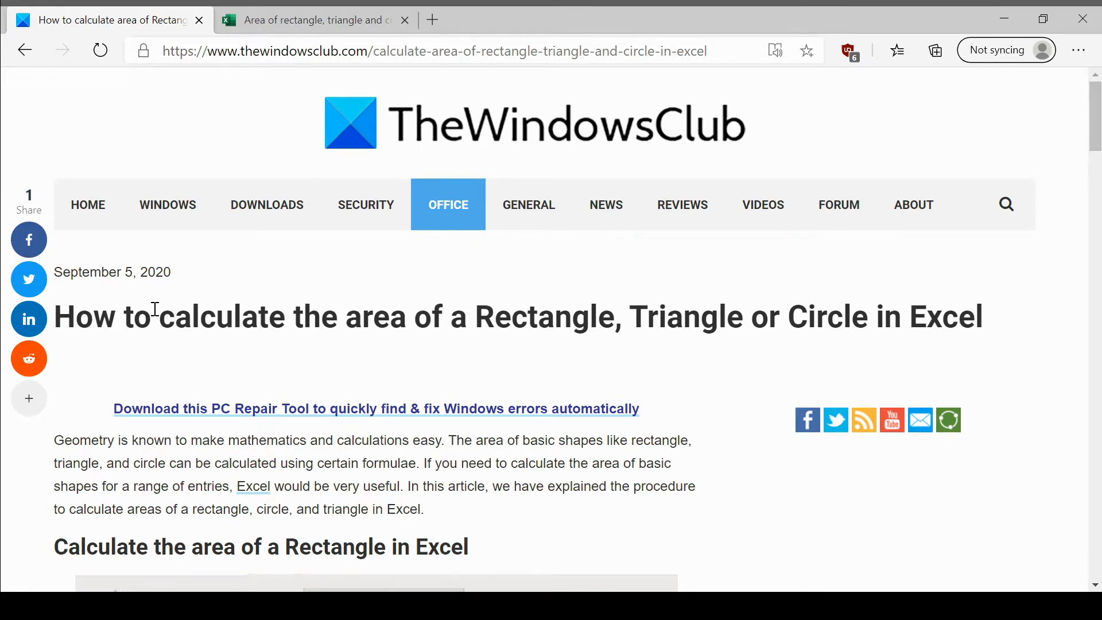
scroll(155, 309, down, 5)
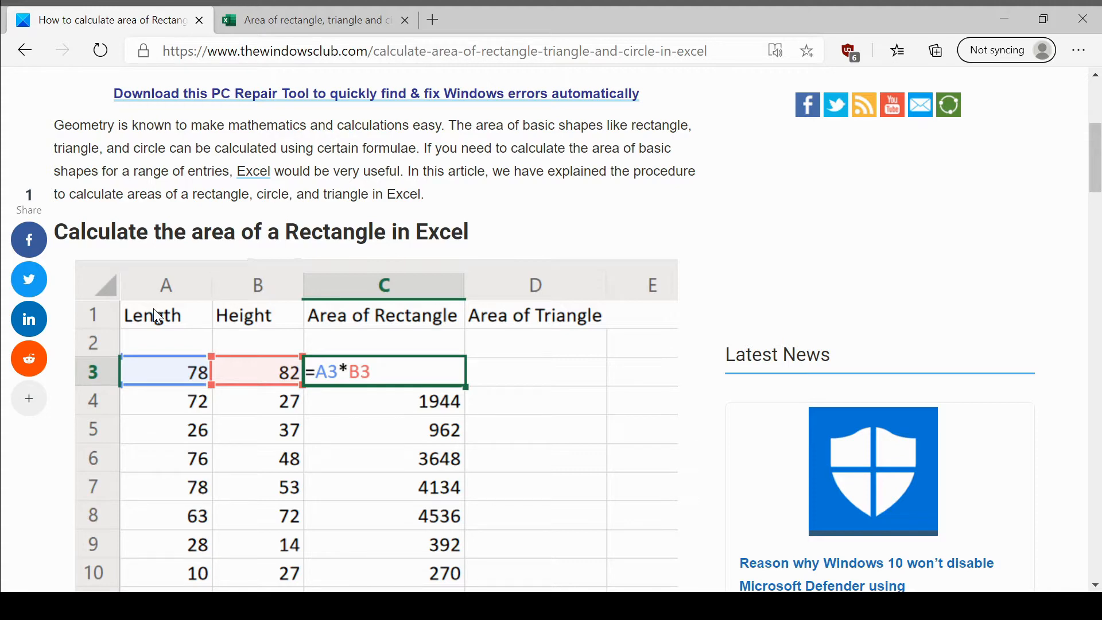
scroll(172, 339, down, 5)
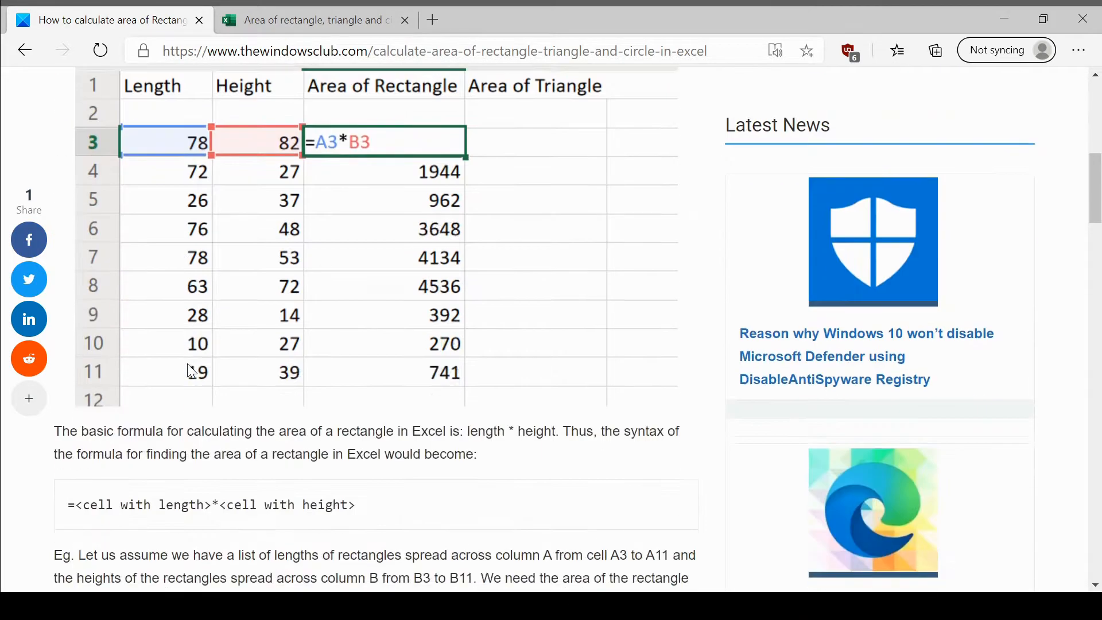
scroll(188, 365, down, 1)
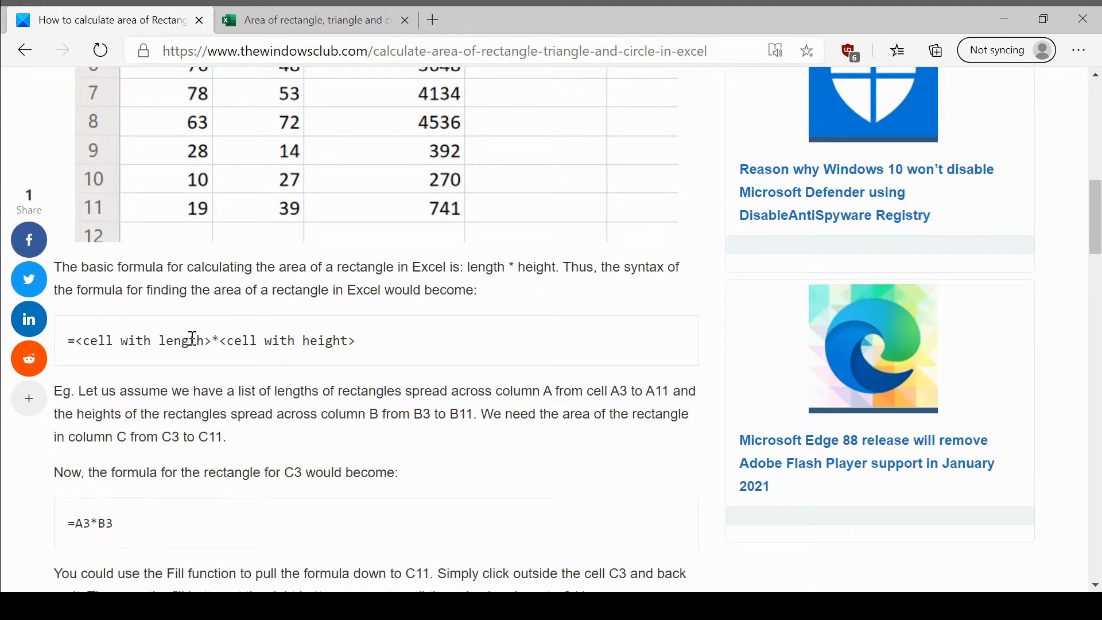
triple_click(192, 342)
key(ctrl+c)
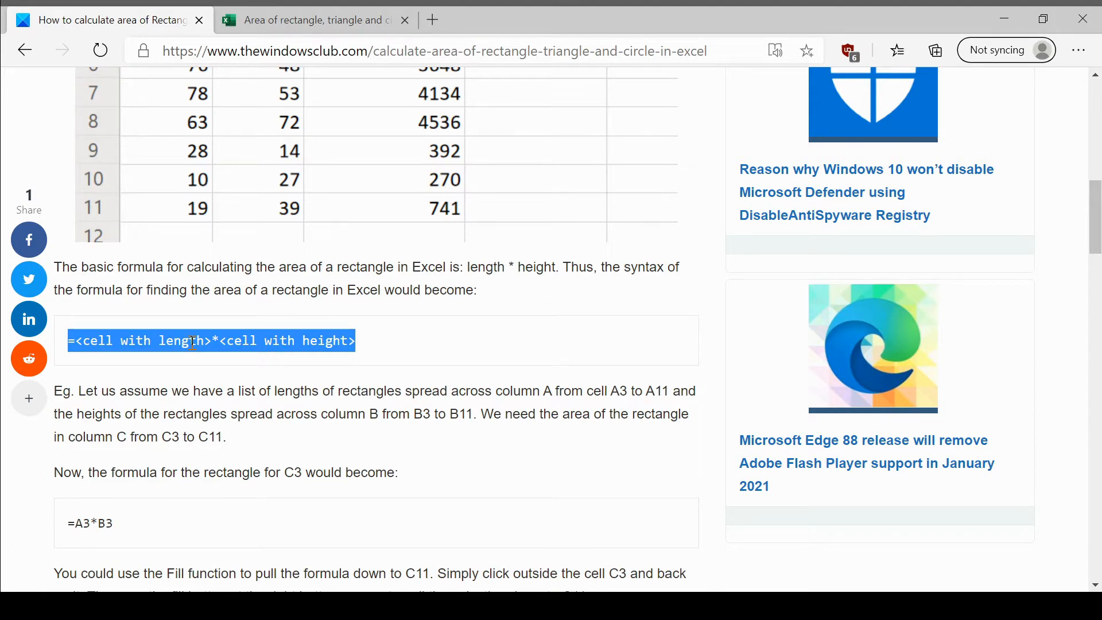
Step: Switch to the Excel workbook and make the header cells A1:G1 bold
click(317, 26)
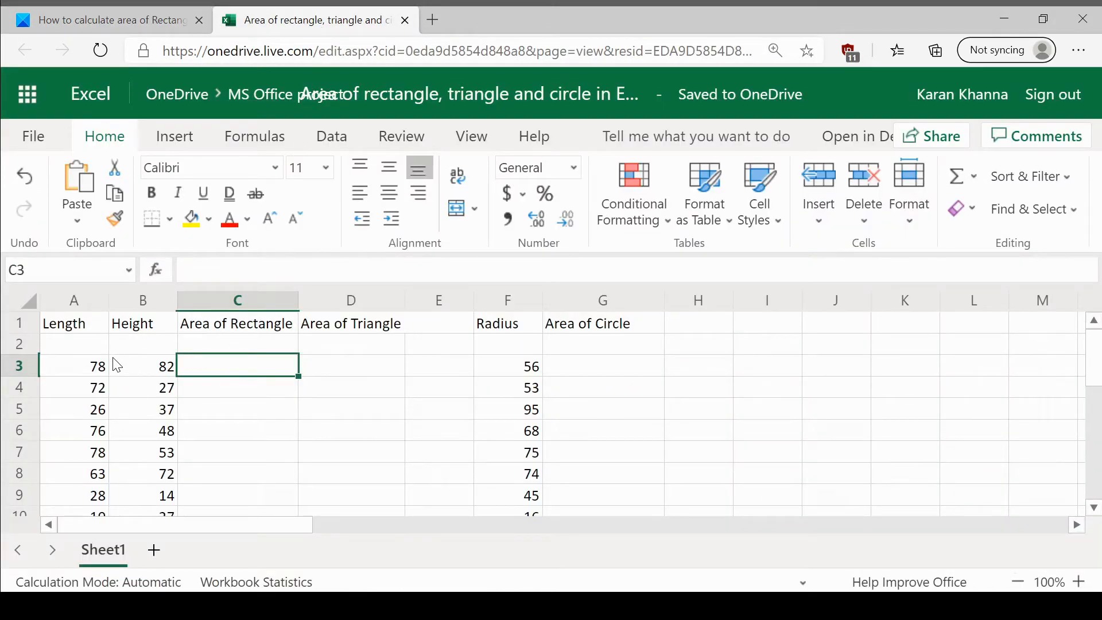
click(92, 326)
drag(167, 333, 610, 329)
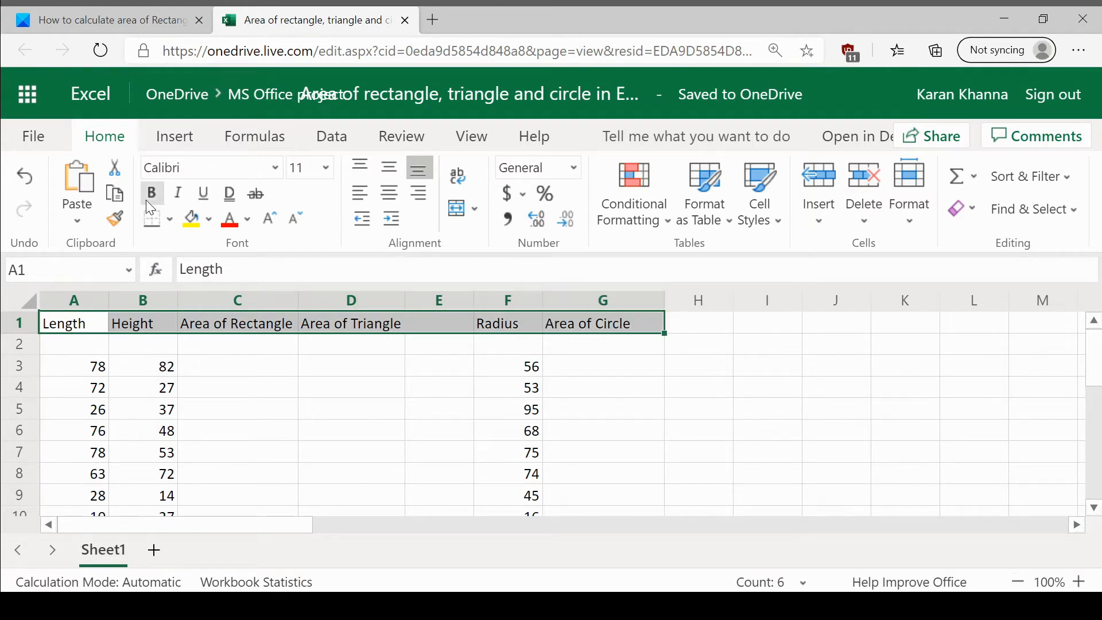
click(150, 198)
Step: Paste the copied rectangle formula template into cell C3 under Area of Rectangle
click(236, 370)
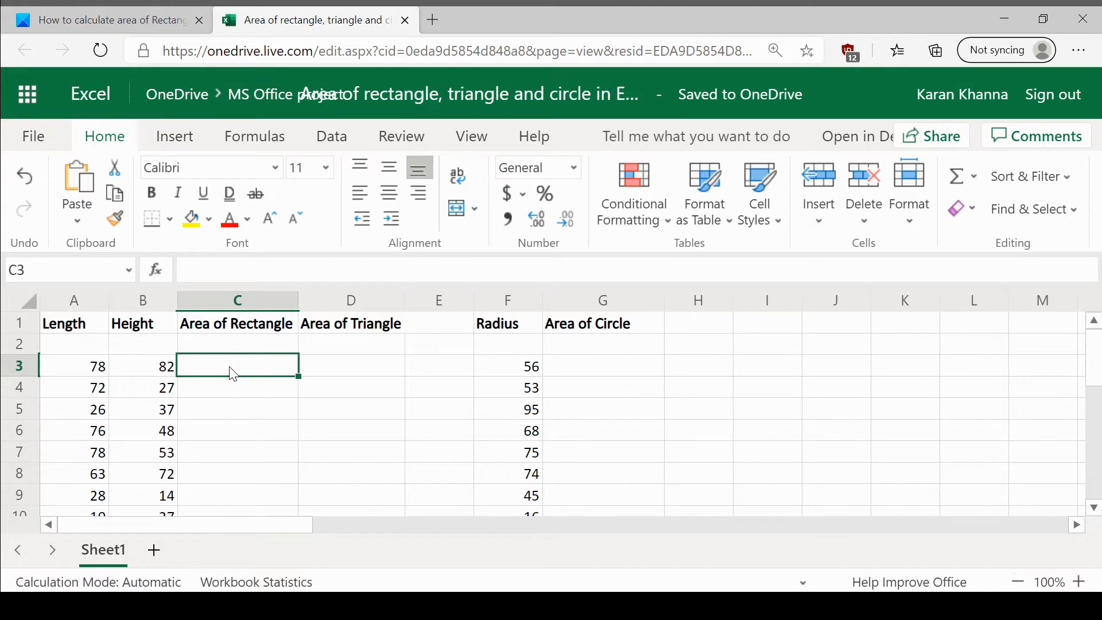
double_click(231, 367)
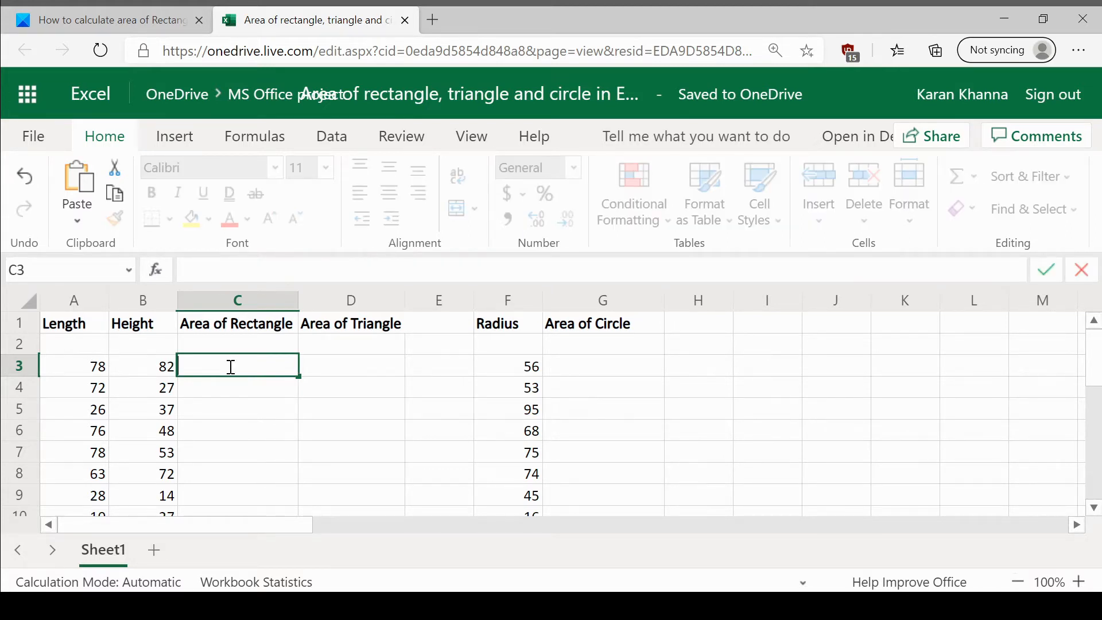
click(111, 13)
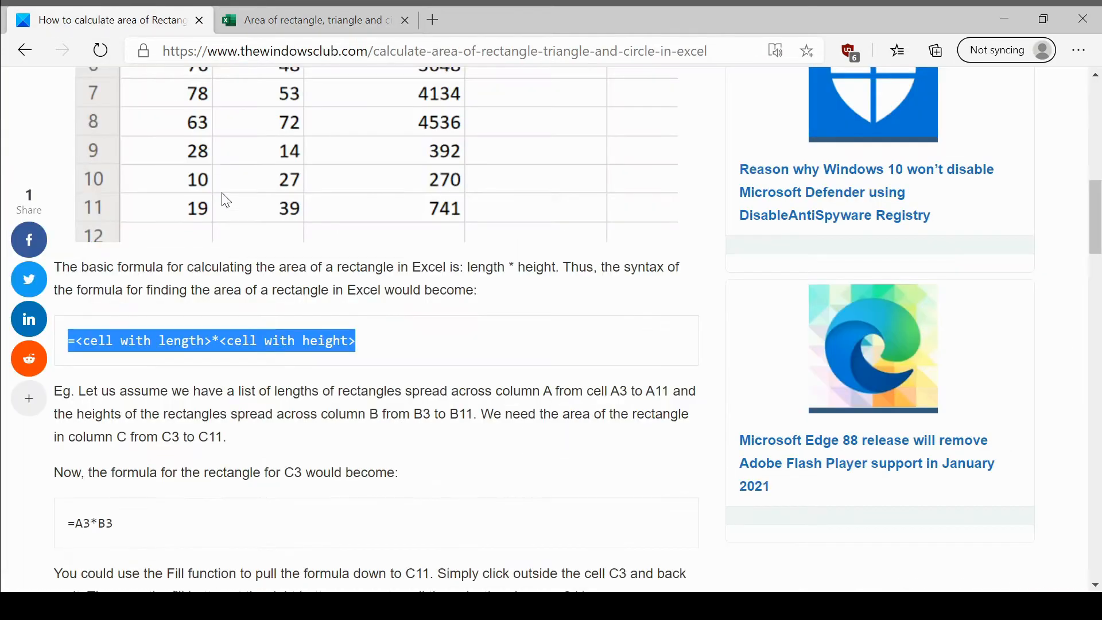
click(343, 22)
double_click(245, 366)
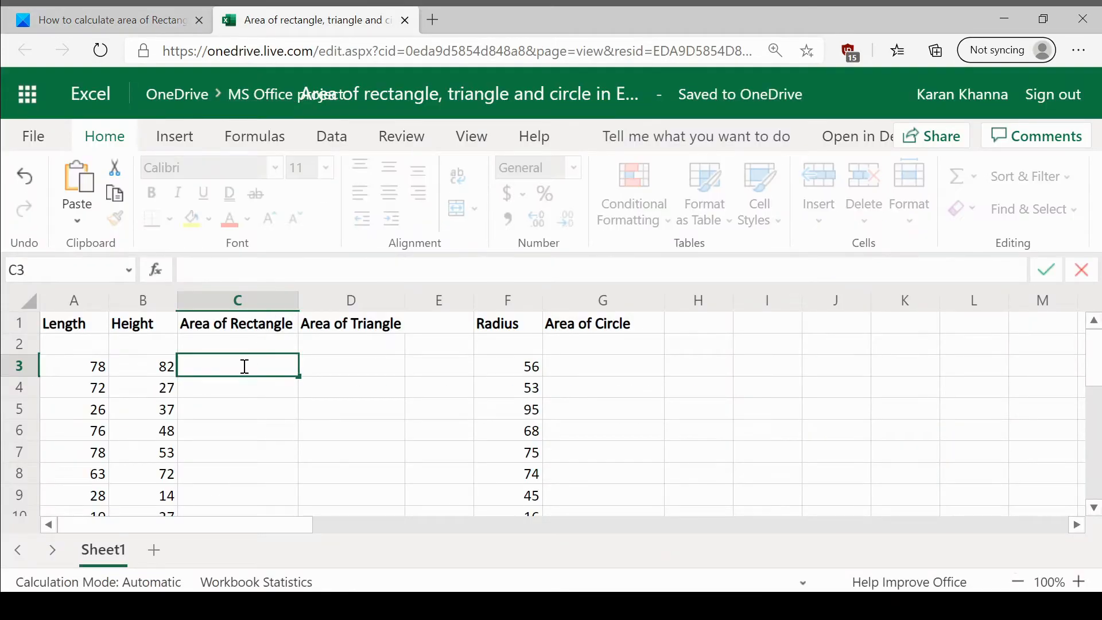
key(ctrl+v)
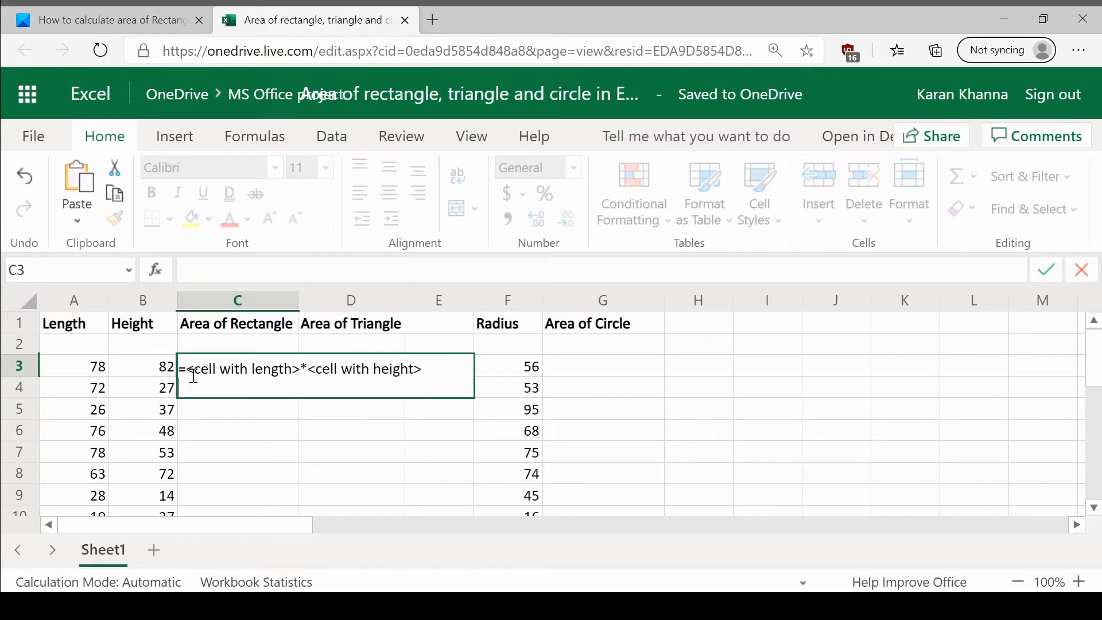
Step: Replace the length placeholder with A3 and the height placeholder with B3, and enter the formula =A3*B3 in C3
drag(188, 370, 300, 372)
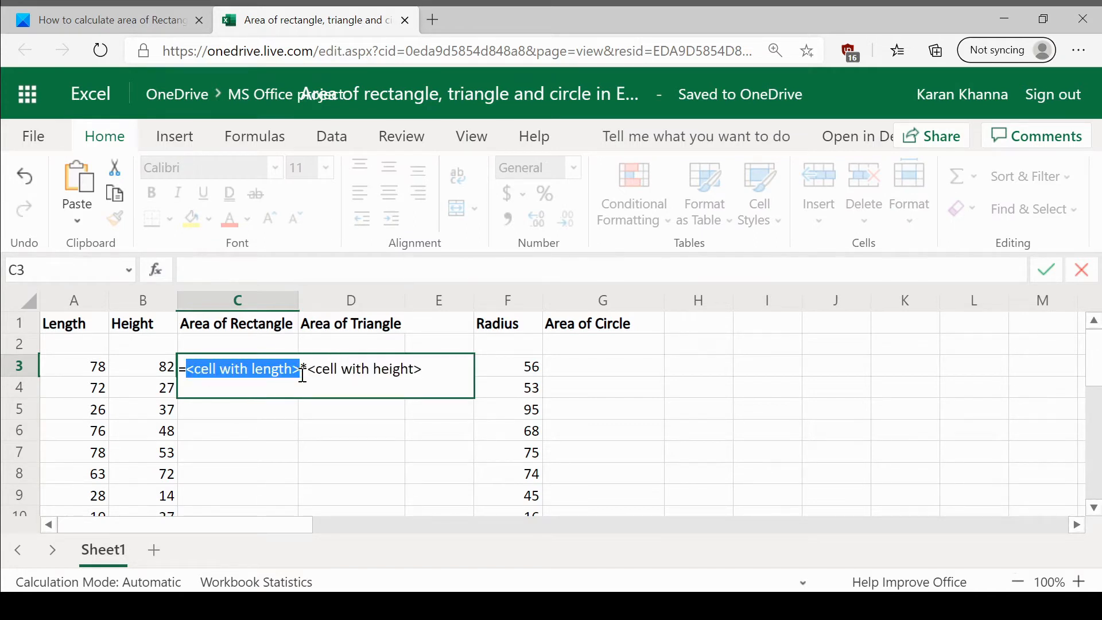
text(A3)
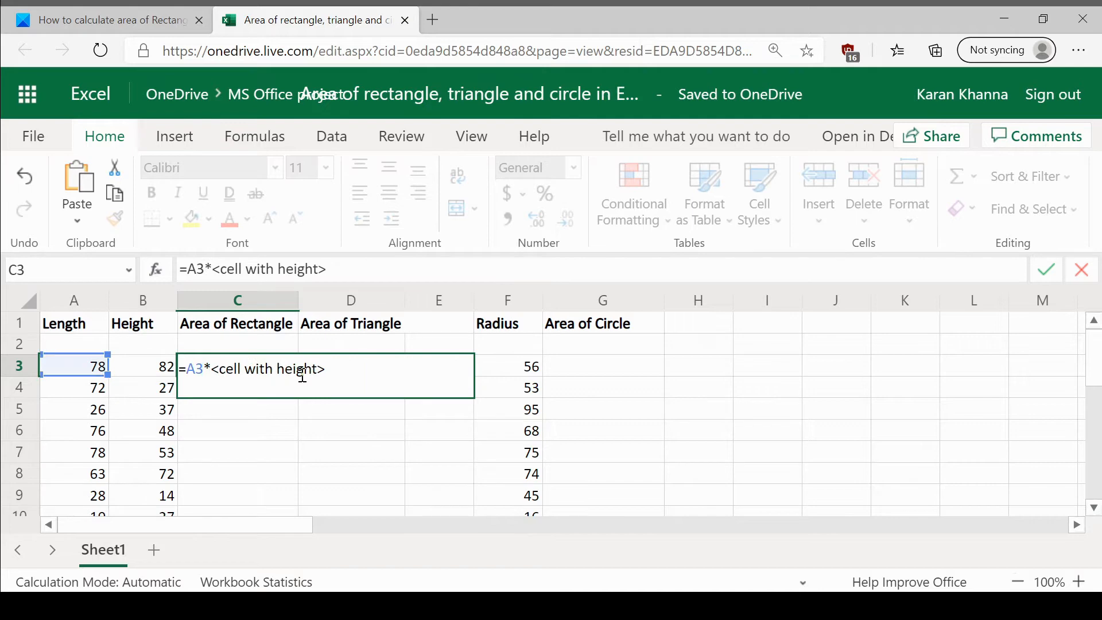
drag(212, 369, 341, 372)
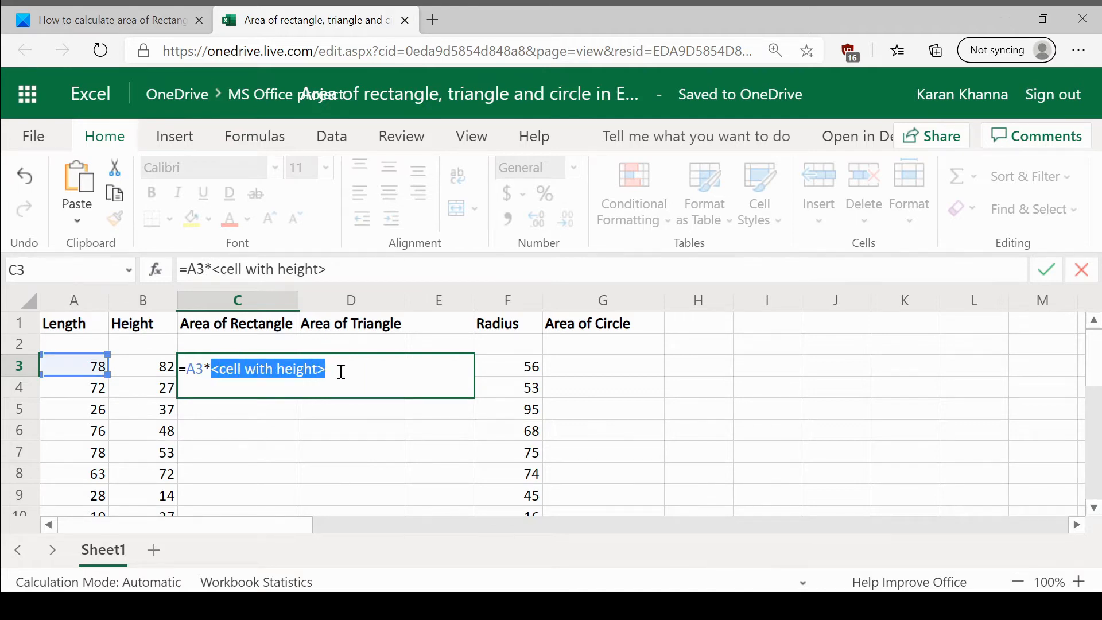
text(B3)
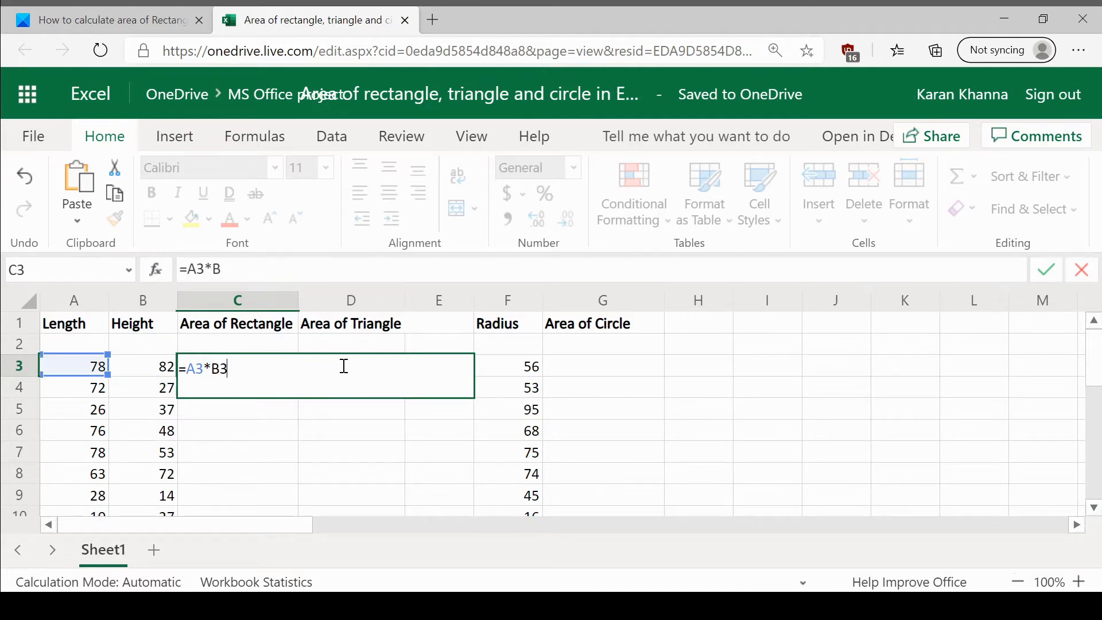
key(Return)
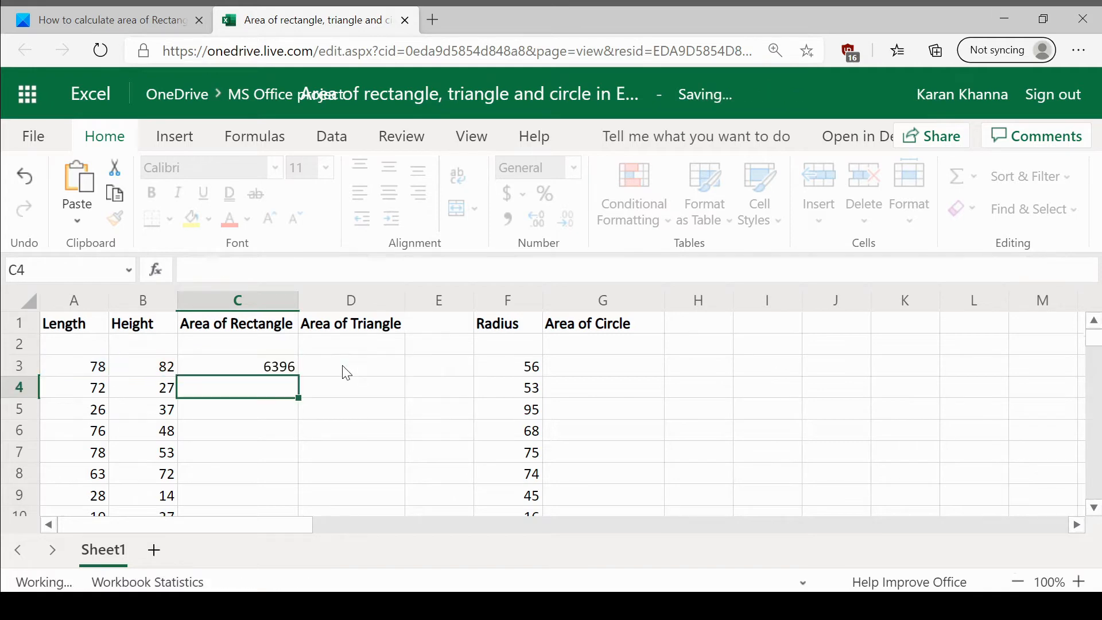
Step: Fill the rectangle area formula from C3 down to C11
click(250, 371)
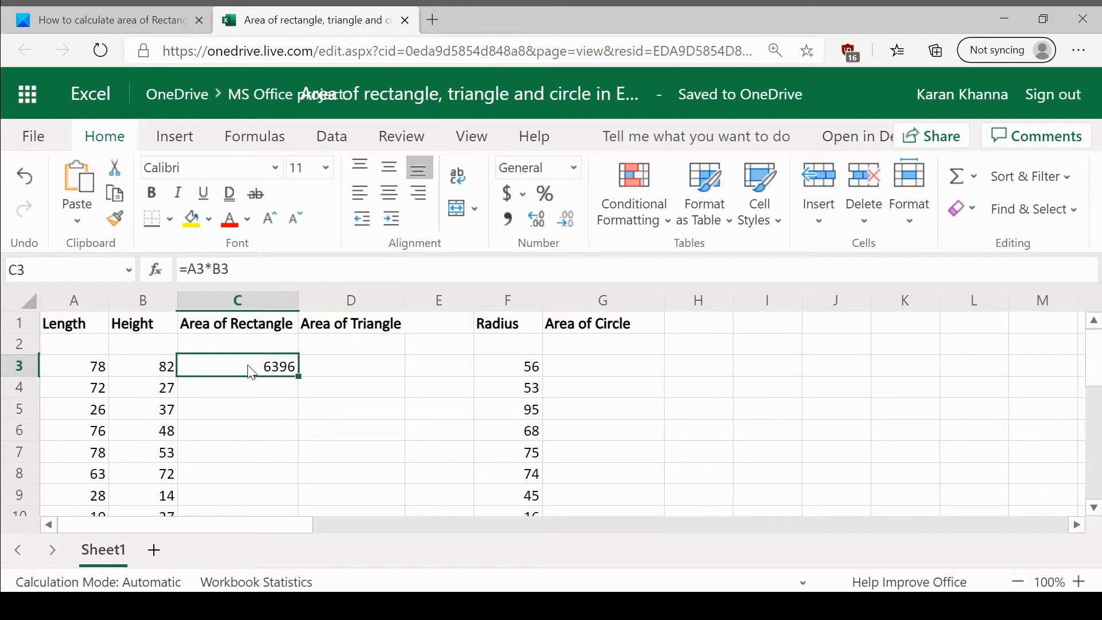
click(255, 400)
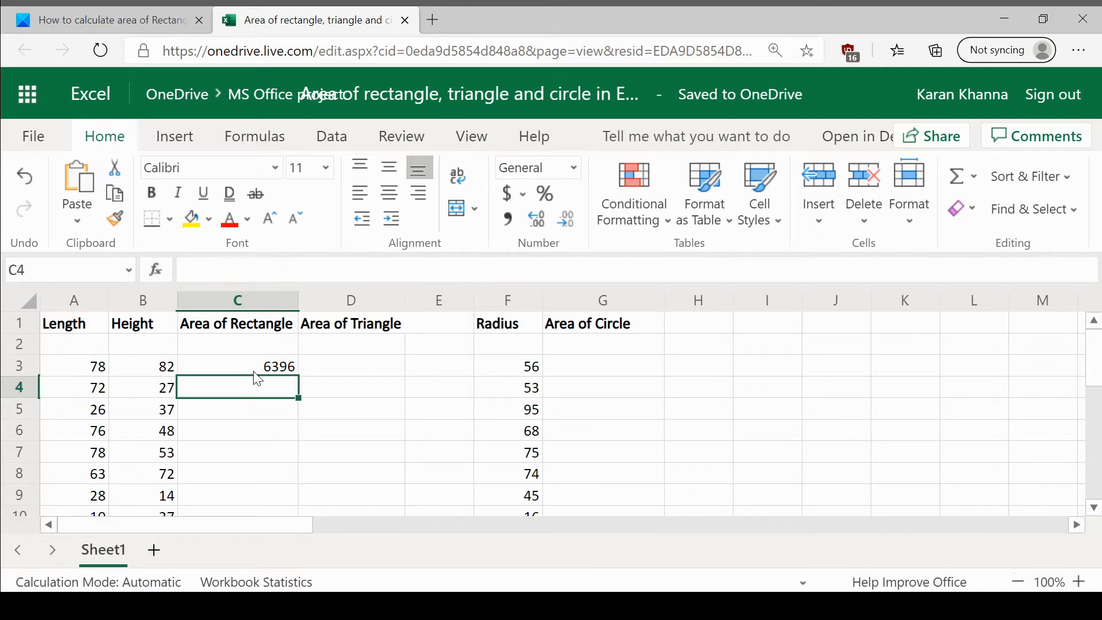
click(259, 373)
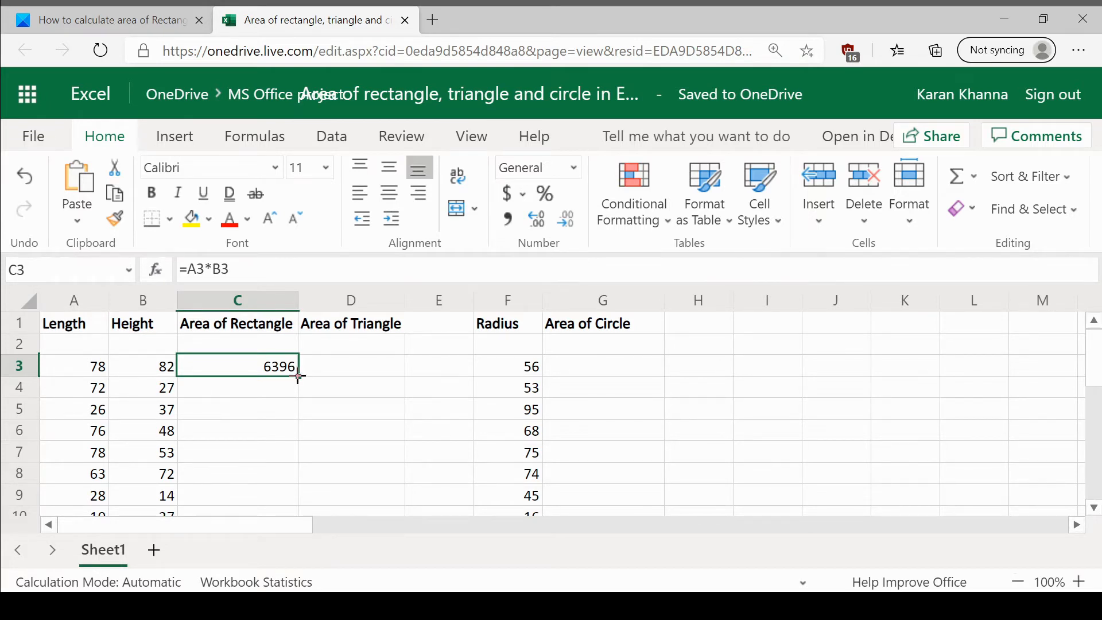
drag(298, 376, 297, 443)
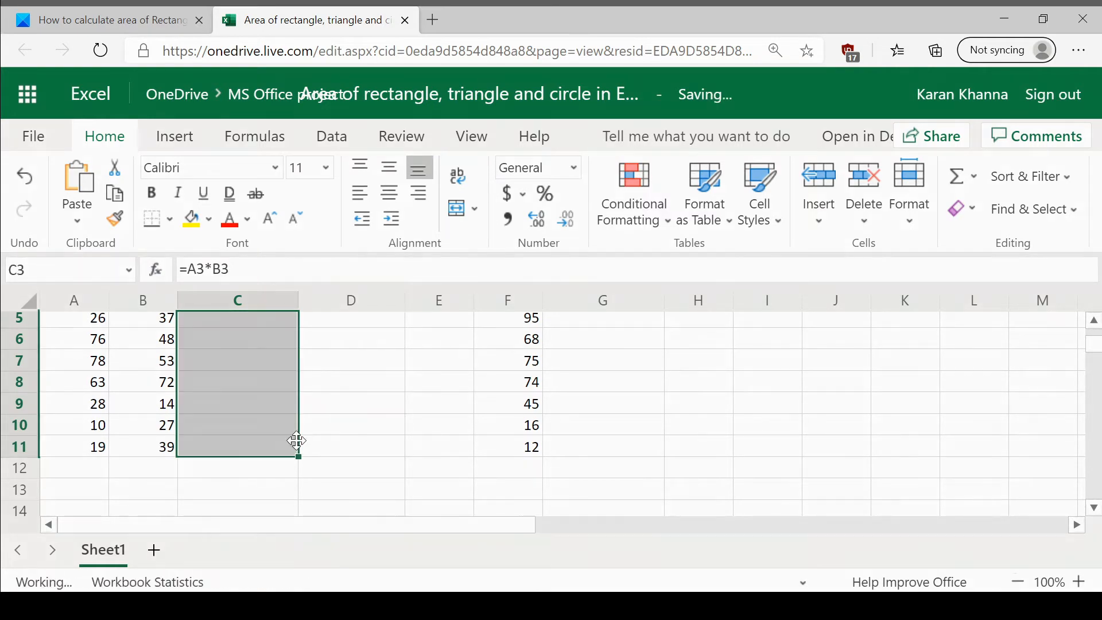
click(339, 425)
scroll(344, 426, up, 2)
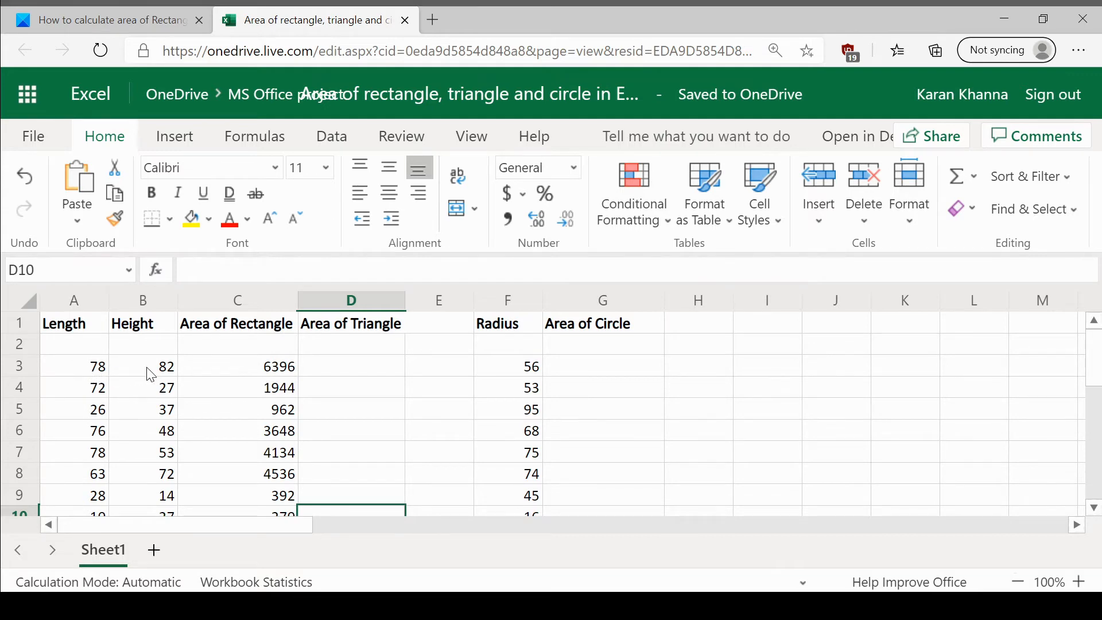
Step: Return to the article and copy the triangle area formula template =(<cell with length>*<cell with height>)/2
click(321, 376)
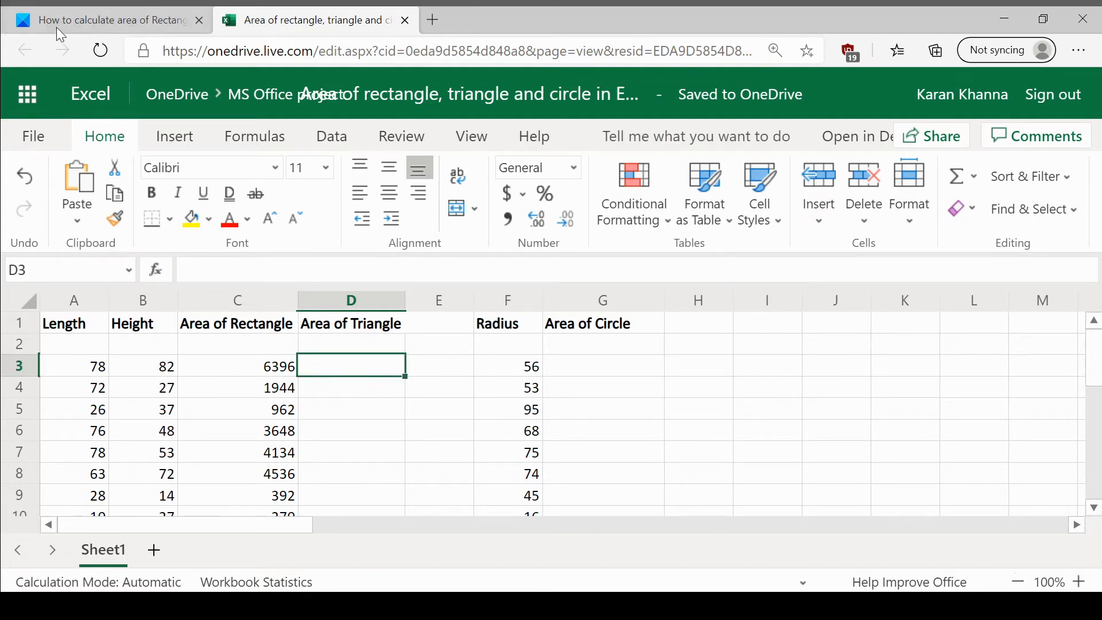
click(70, 19)
scroll(194, 411, down, 15)
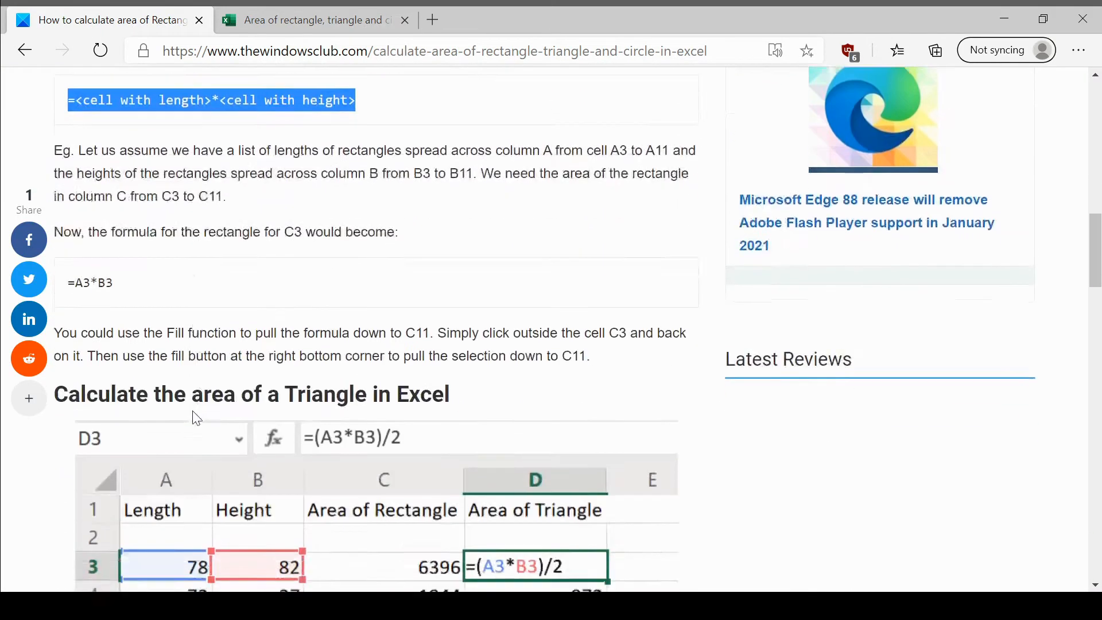
triple_click(189, 310)
key(ctrl+c)
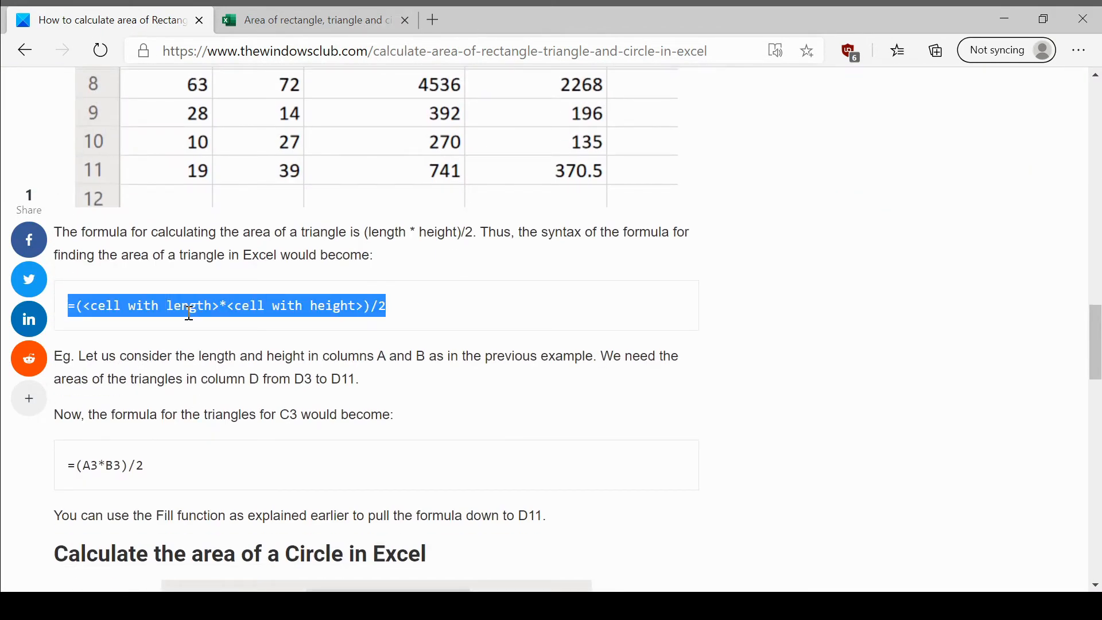
Step: In the Excel workbook, paste the triangle formula template into cell D3 and remove its trailing line break
click(274, 18)
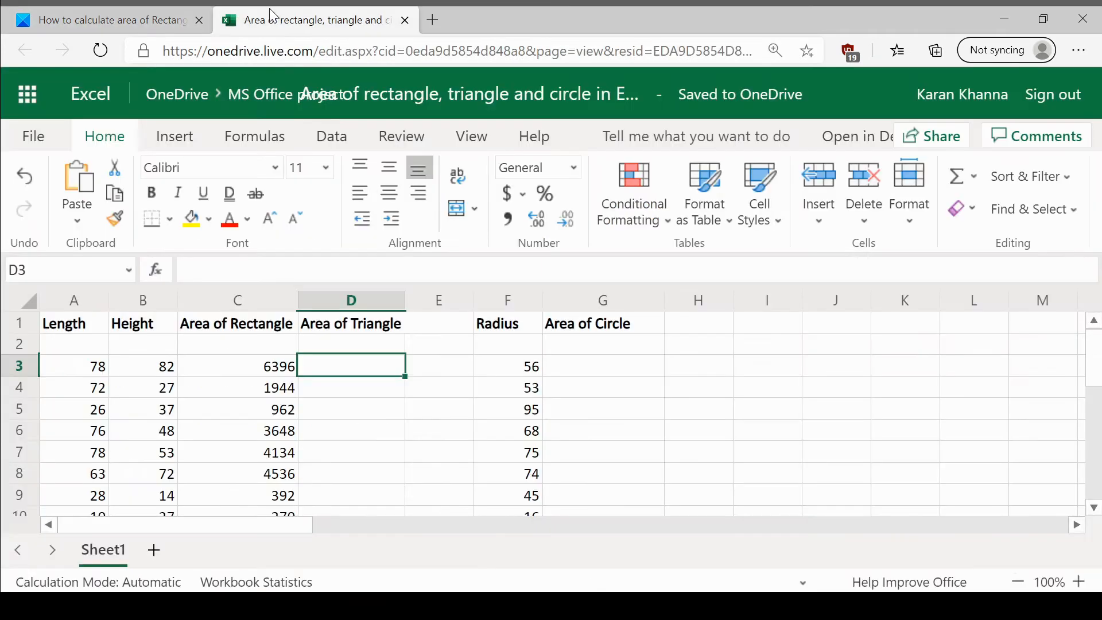
double_click(353, 368)
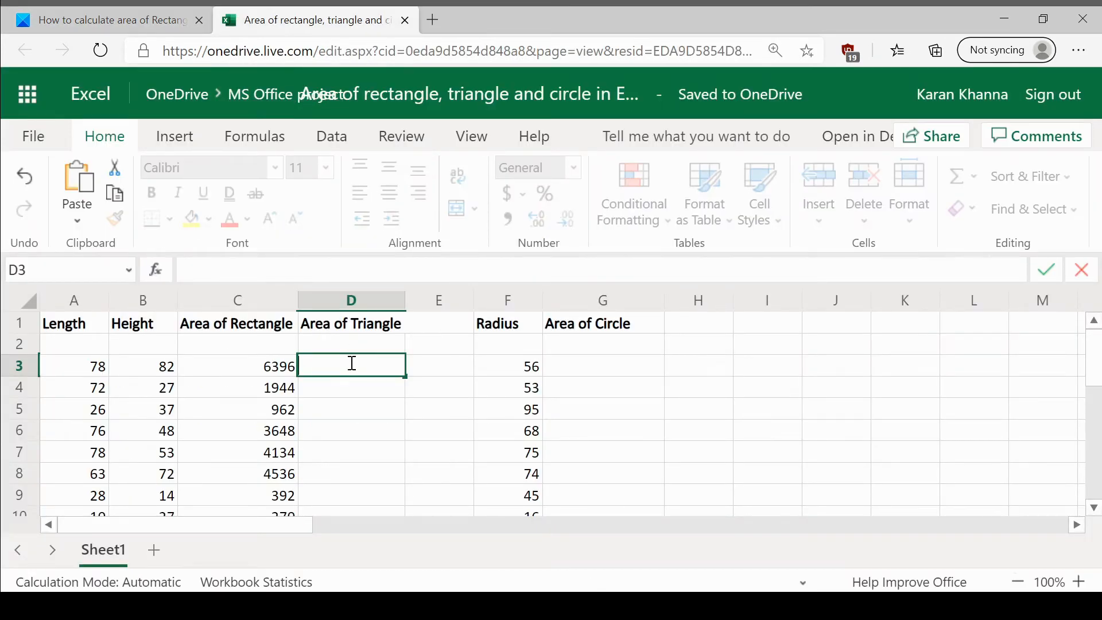
key(ctrl+v)
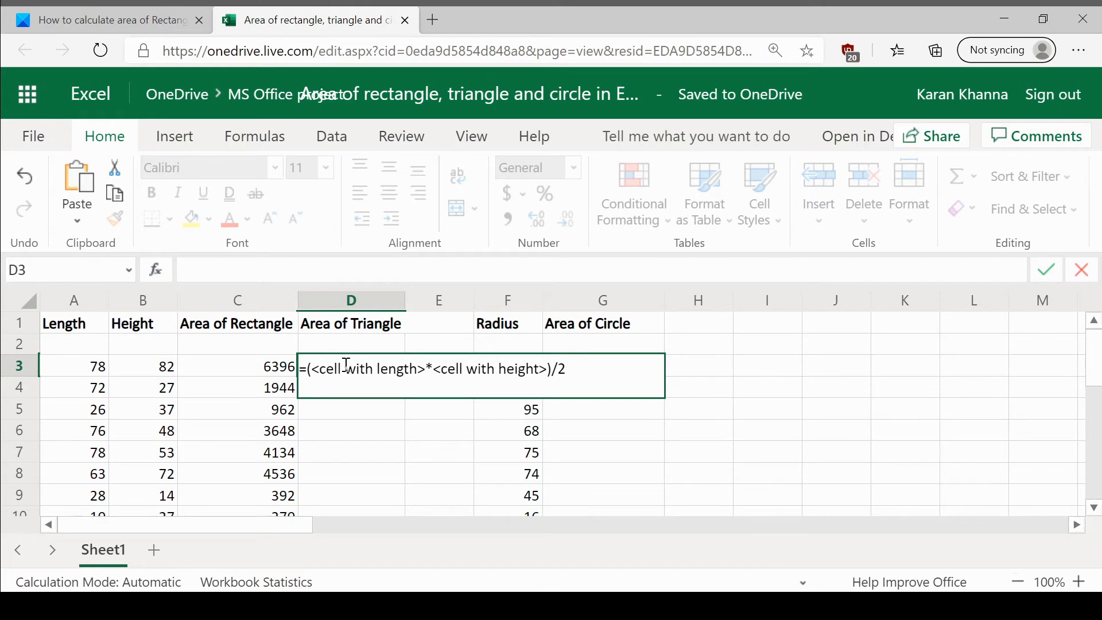
key(BackSpace)
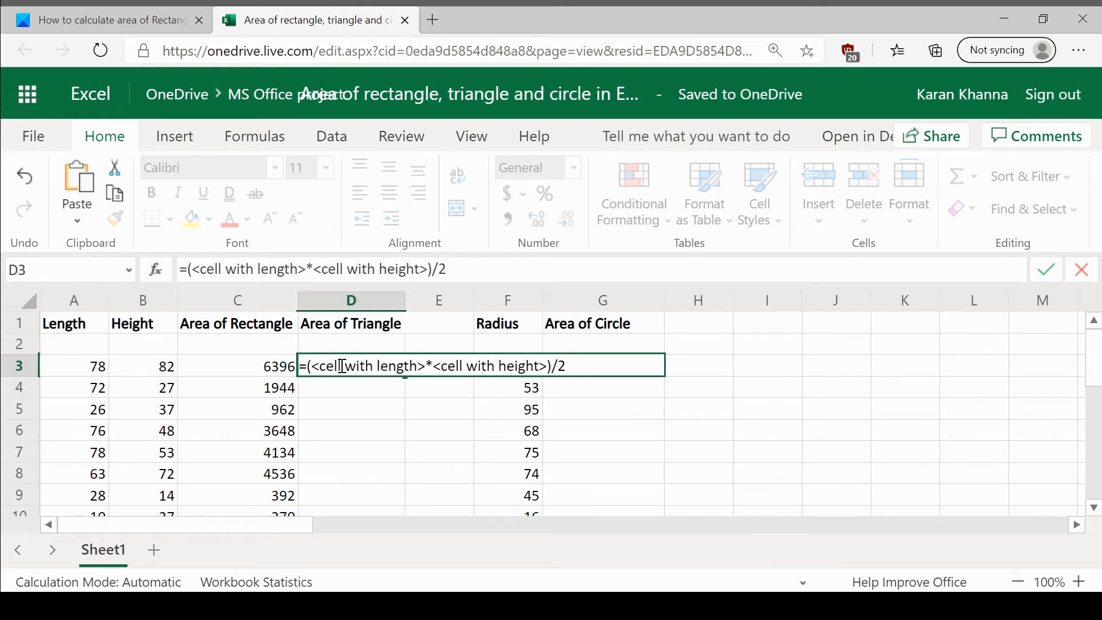
Step: Replace the placeholders in D3 with A3 and B3, and enter the formula =(A3*B3)/2
drag(311, 366, 434, 371)
text(A3)
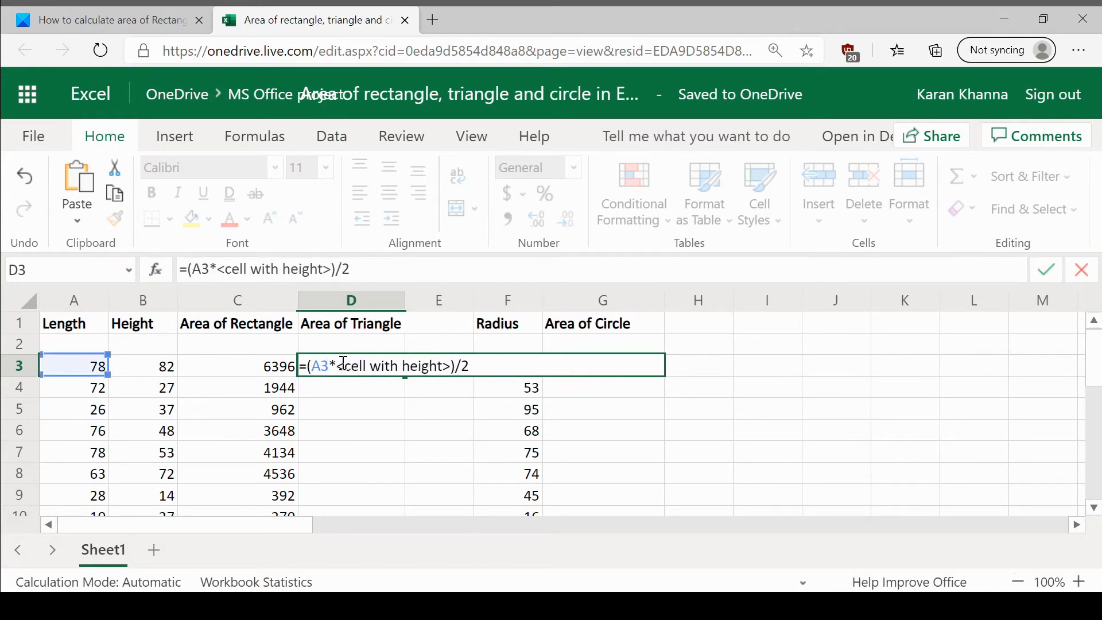
drag(336, 365, 451, 367)
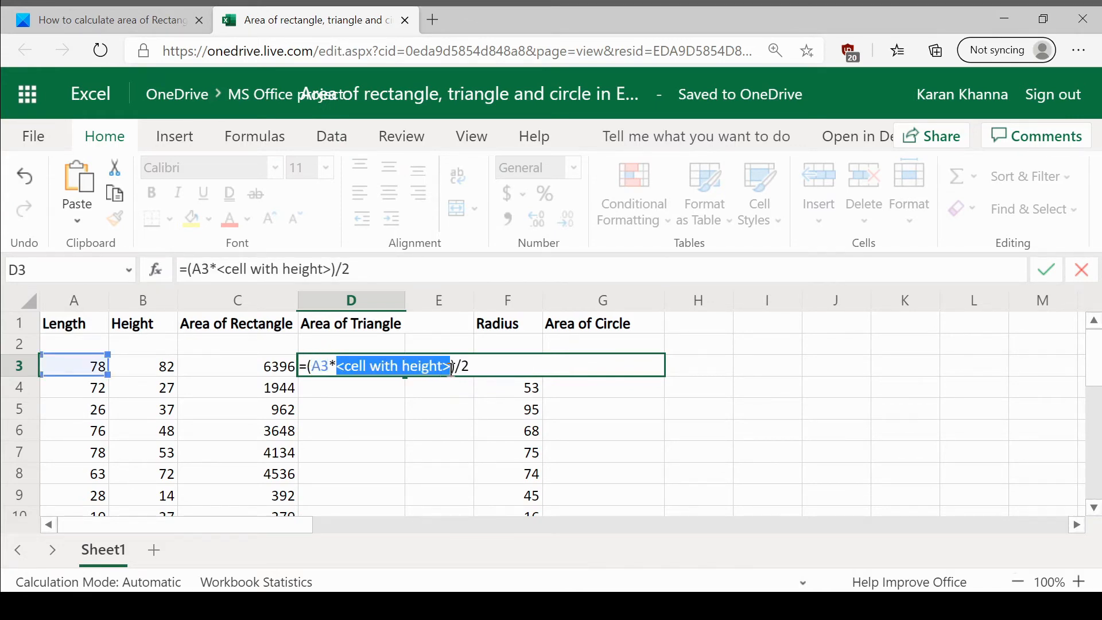
text(B3)
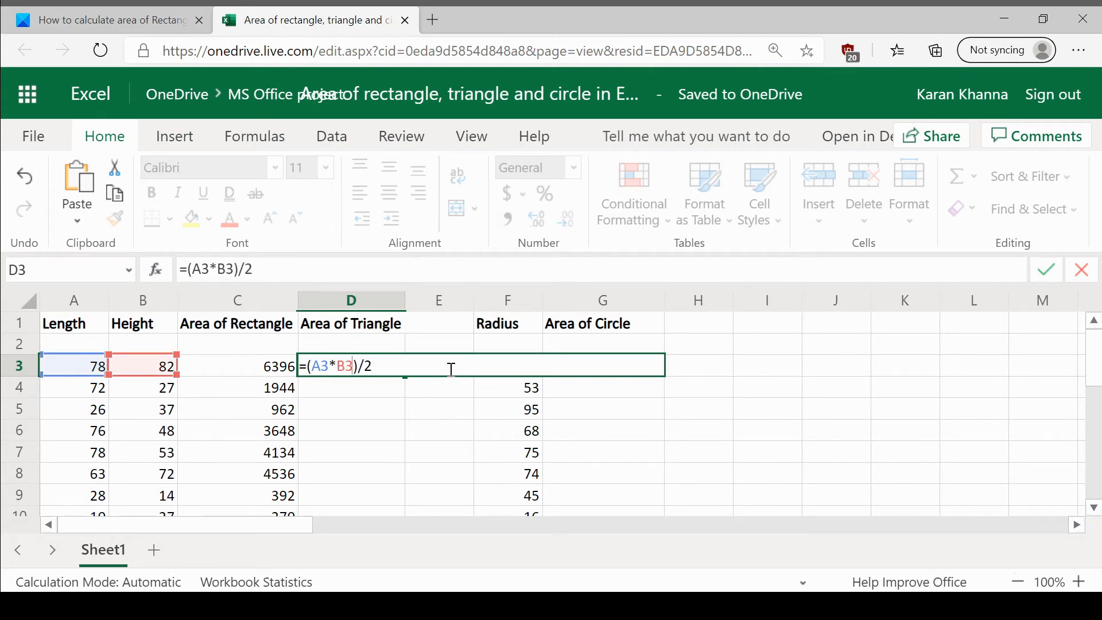
key(Return)
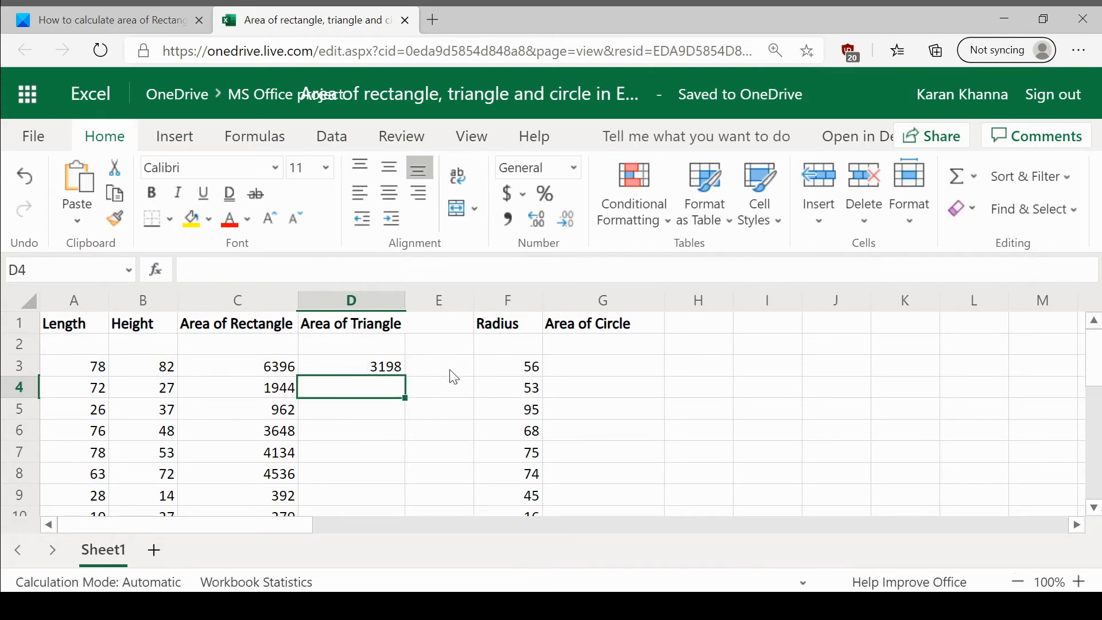
Step: Fill the triangle area formula from D3 down to D11
click(344, 372)
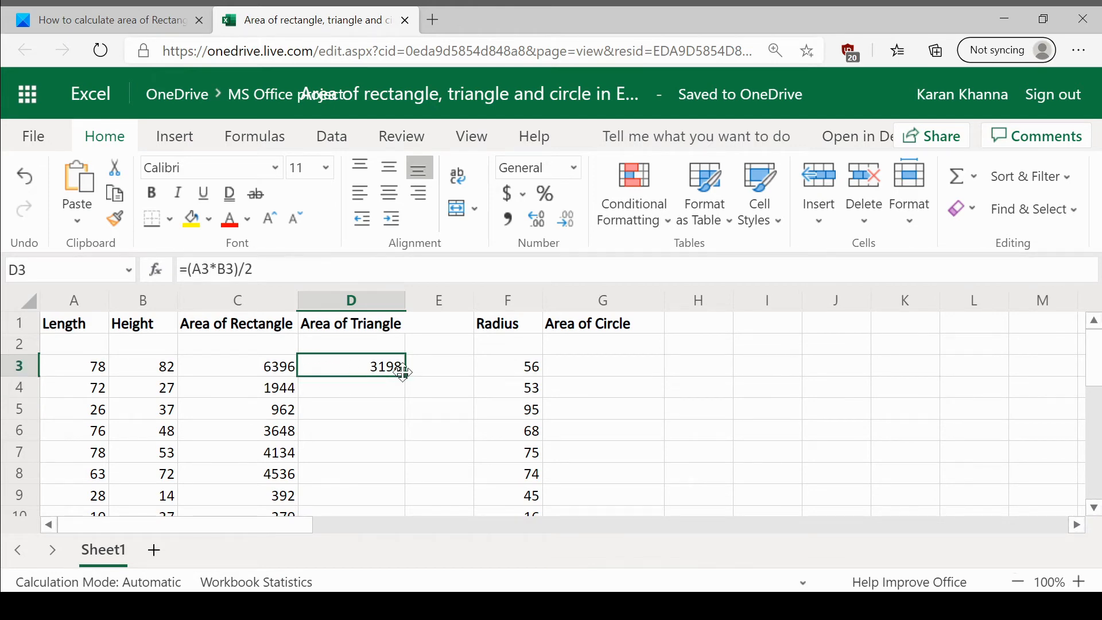
drag(405, 375, 393, 477)
click(459, 413)
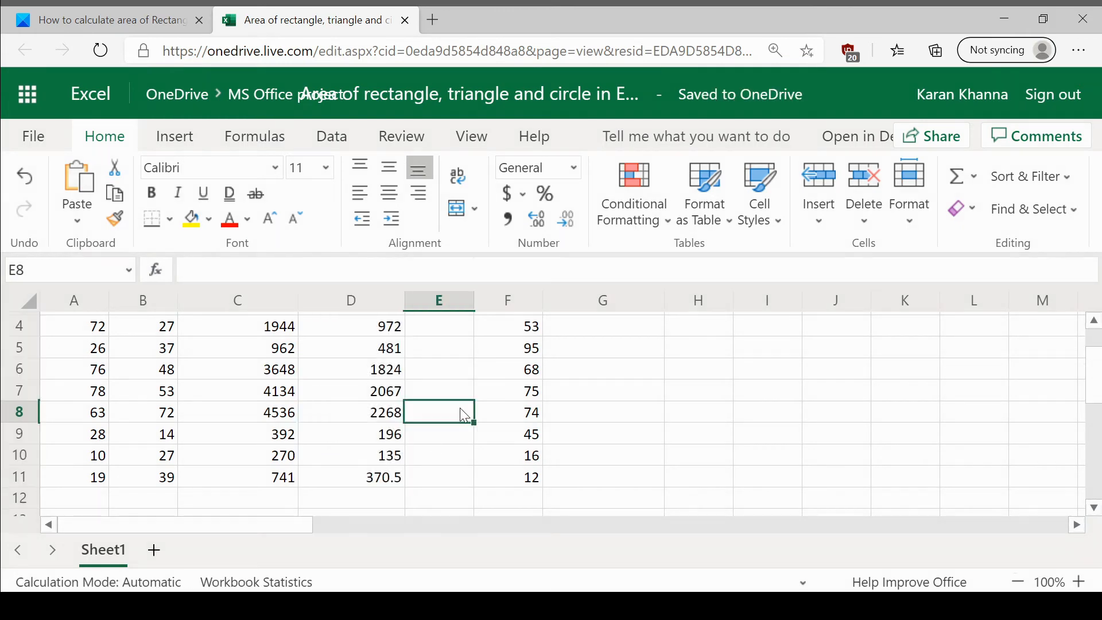
Step: Switch to the TheWindowsClub article and copy the circle area formula template =3.14*<cell with radius>*<cell with radius>
scroll(456, 414, up, 1)
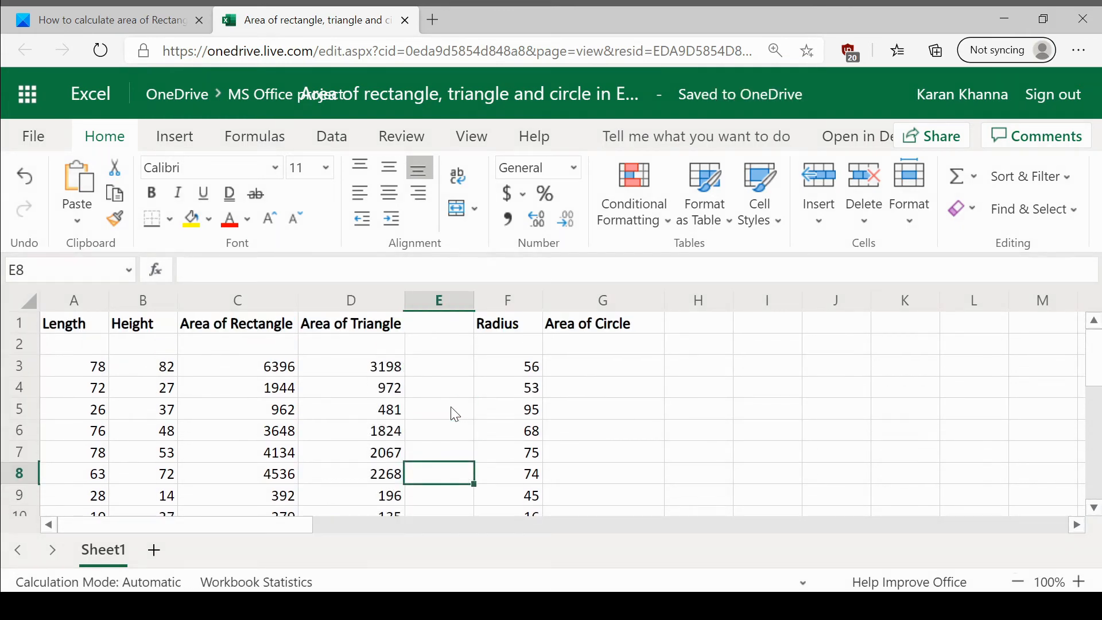
click(575, 369)
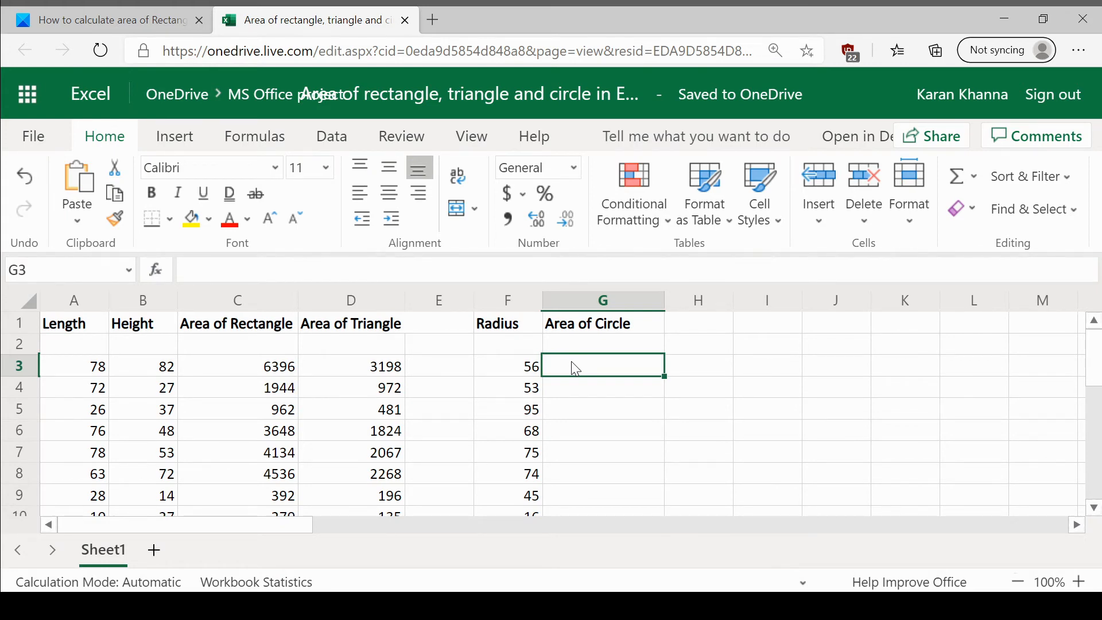
click(111, 16)
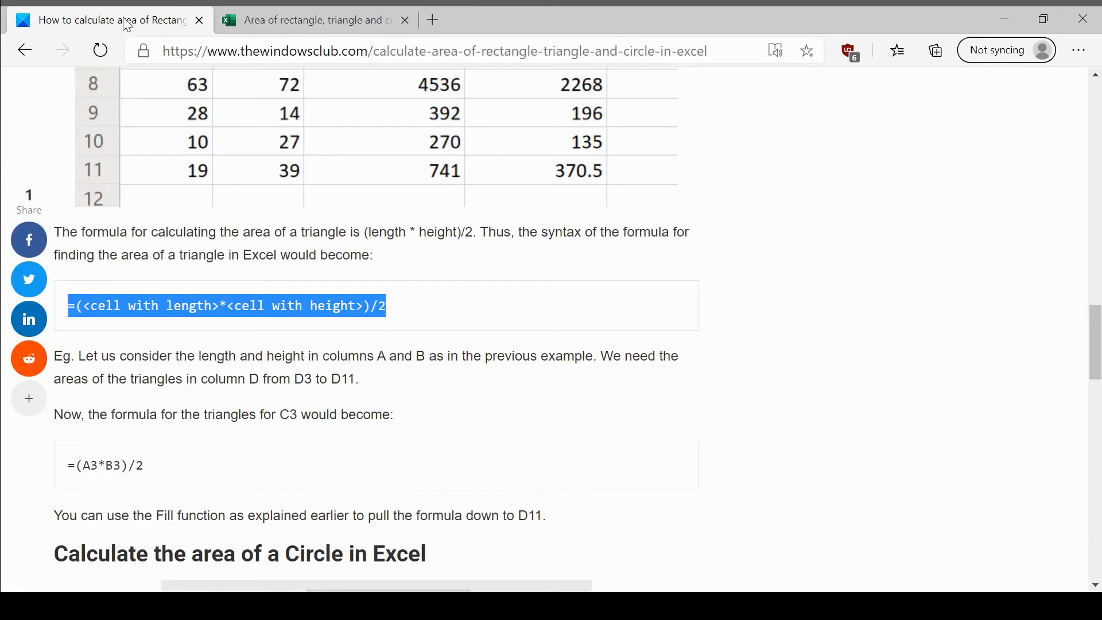
scroll(270, 316, down, 10)
scroll(265, 303, down, 7)
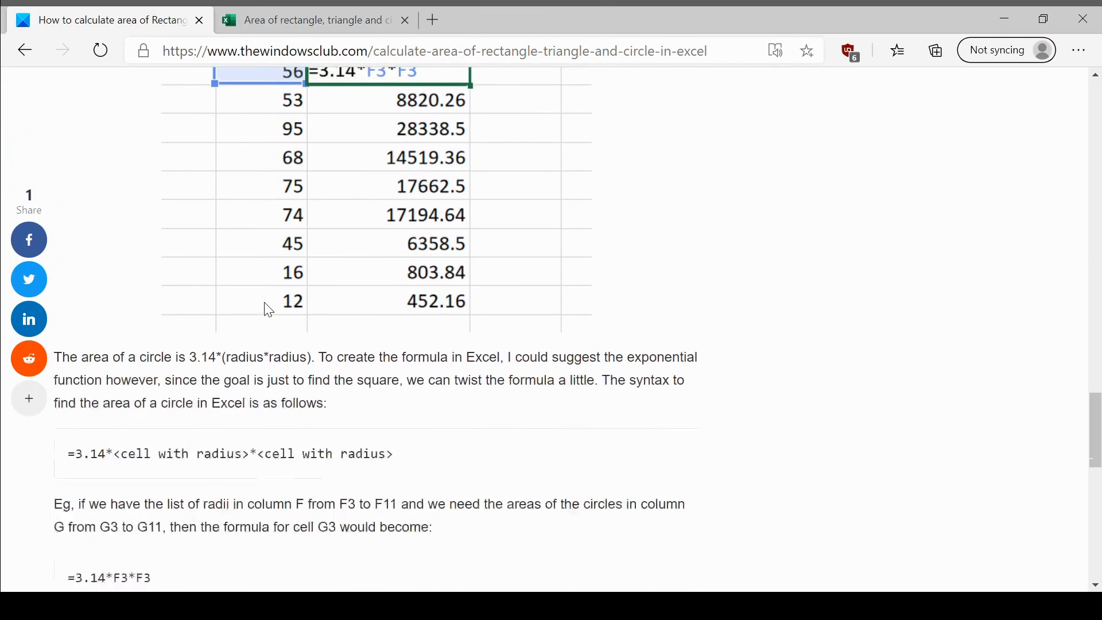
scroll(264, 304, up, 1)
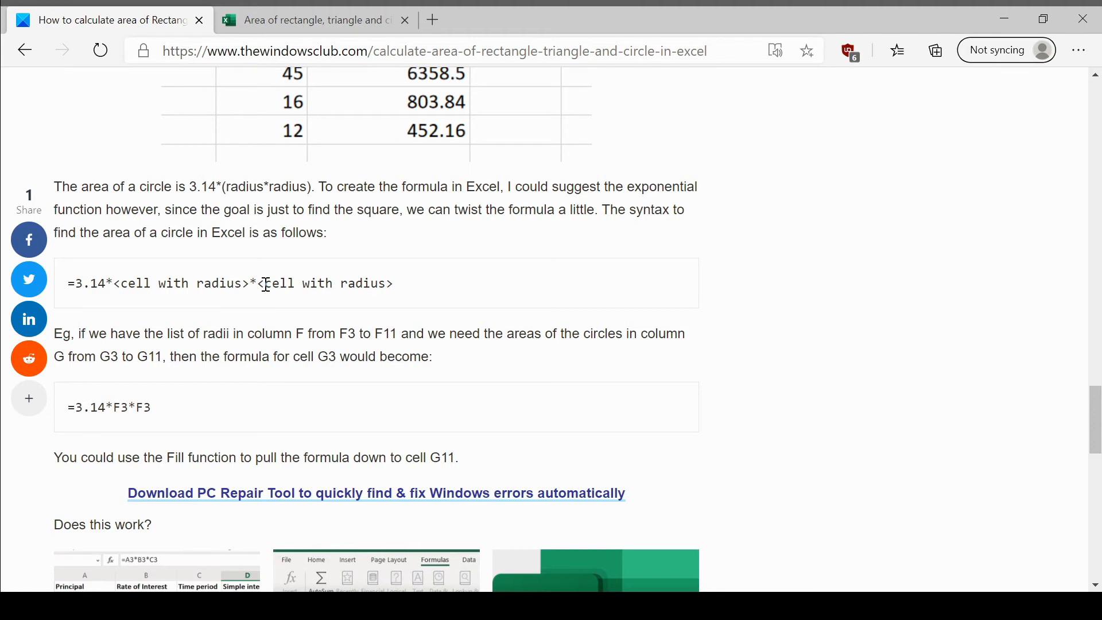
double_click(265, 285)
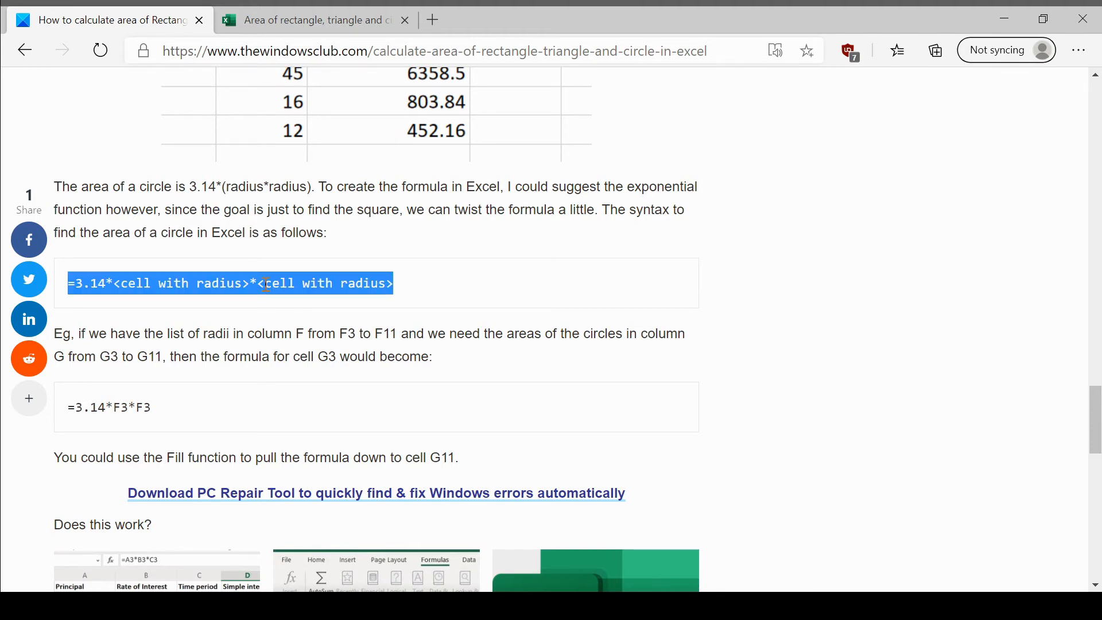
Step: Back in the Excel workbook, paste the circle formula template into cell G3 and remove its trailing line break
click(327, 20)
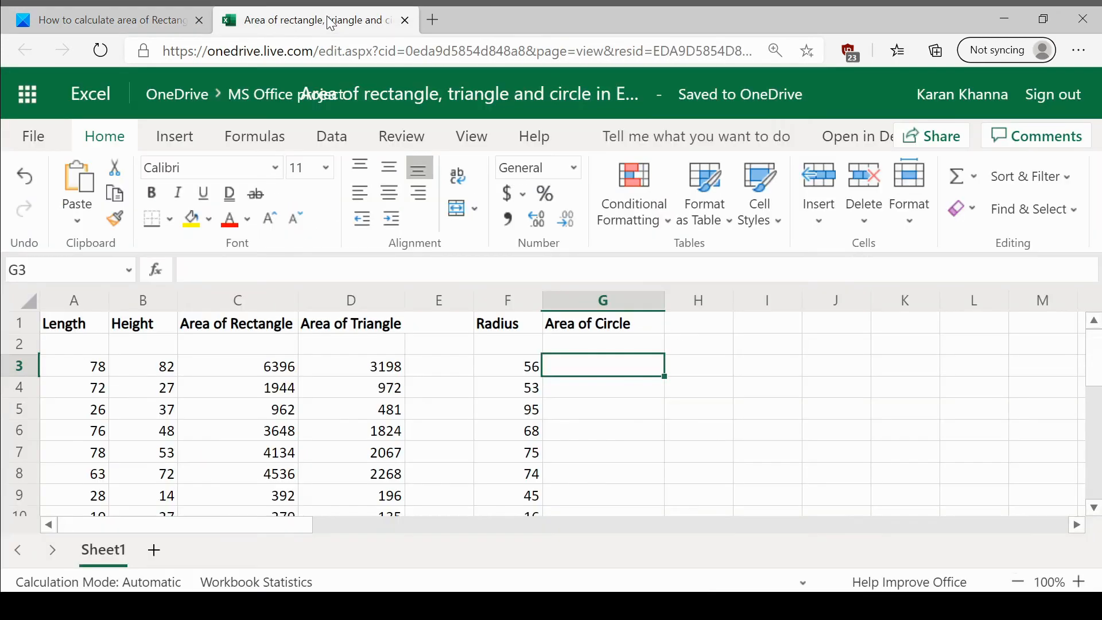
double_click(582, 369)
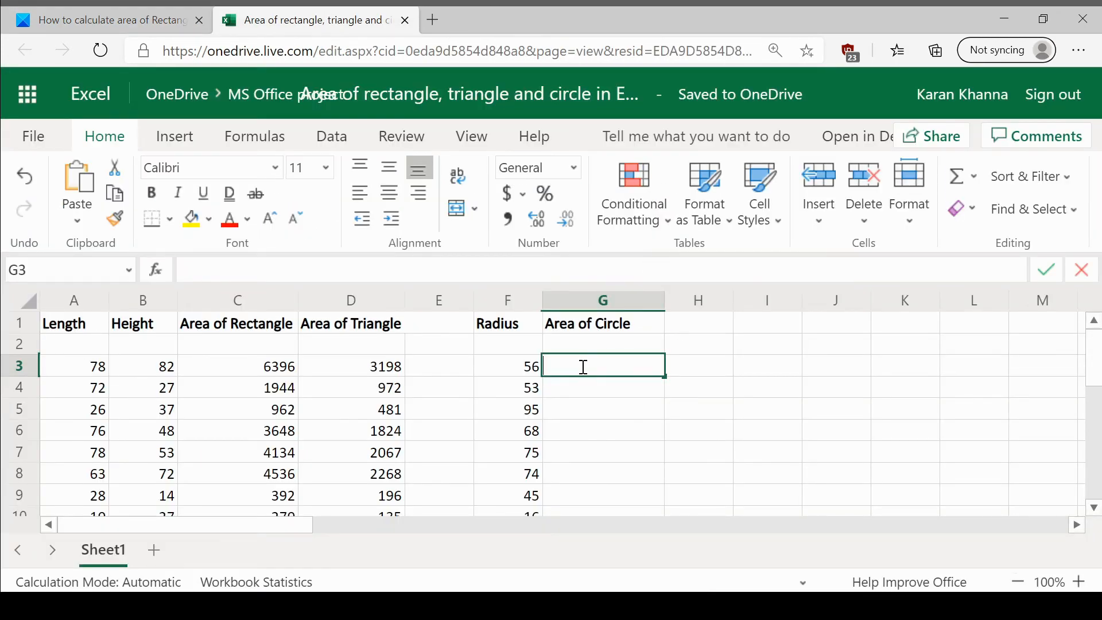
text(=3.14*<cell with radius>*<cell with radius>)
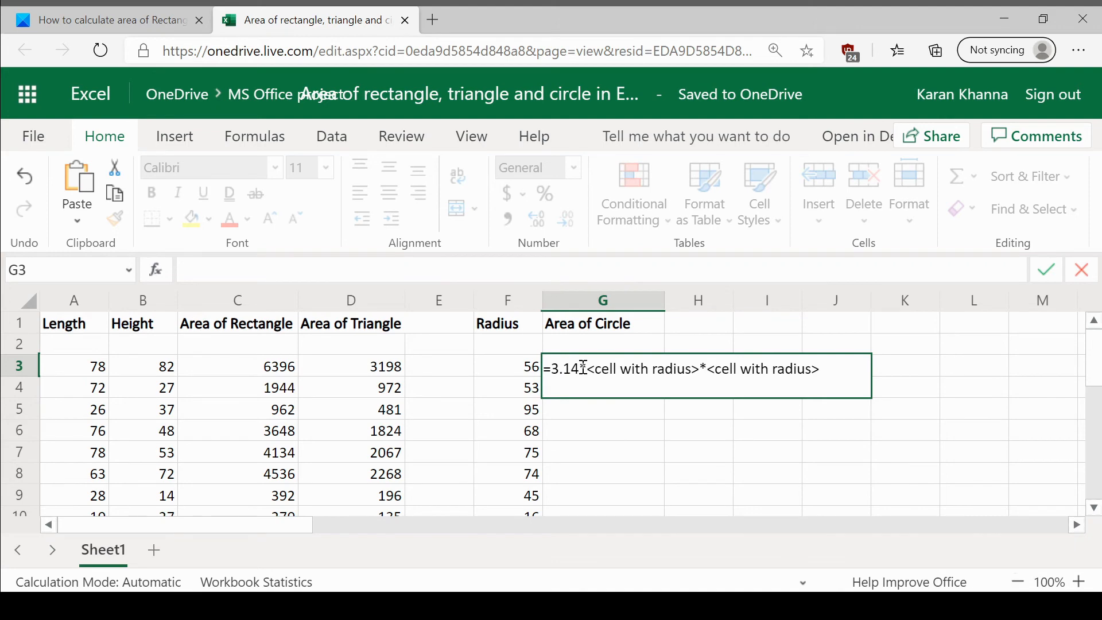
key(BackSpace)
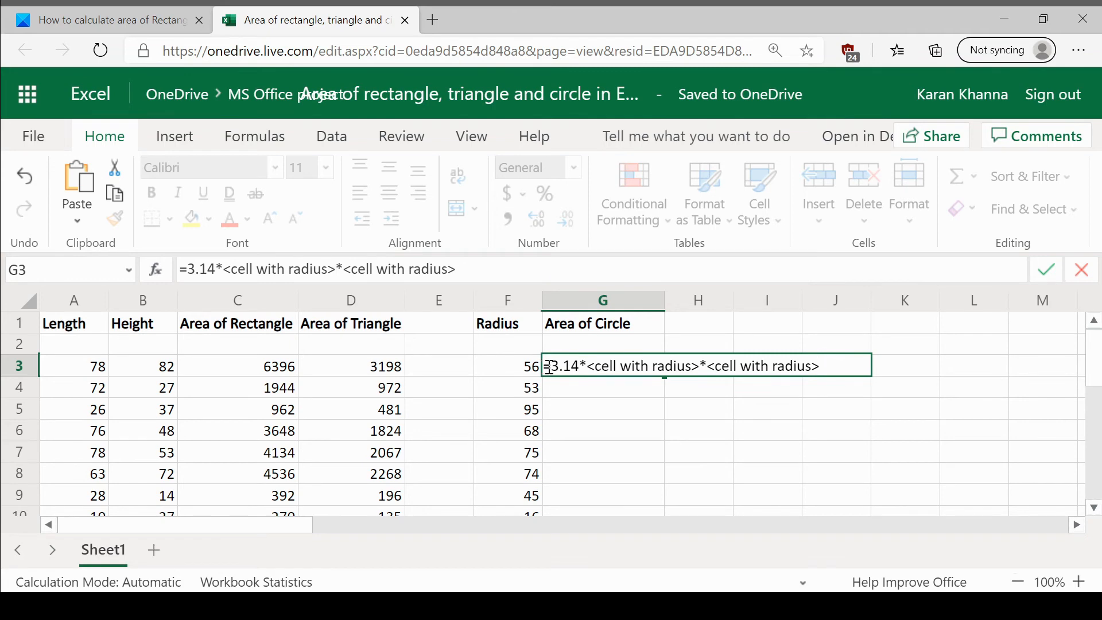
Step: Replace both radius placeholders in G3 with F3 and enter the formula =3.14*F3*F3
click(588, 365)
drag(590, 366, 698, 368)
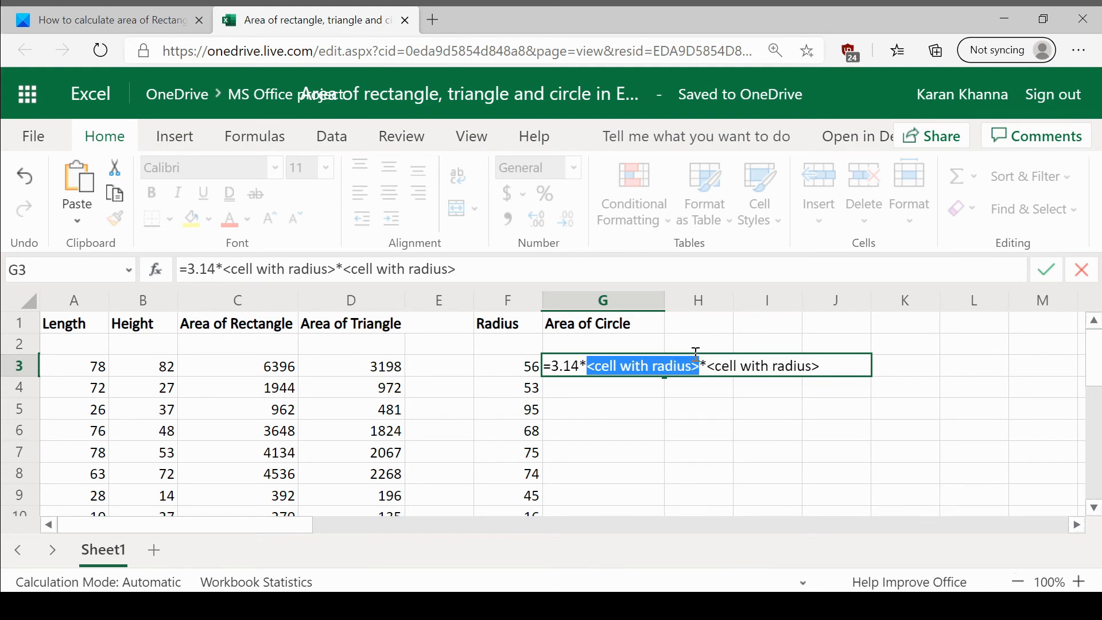
text(F3)
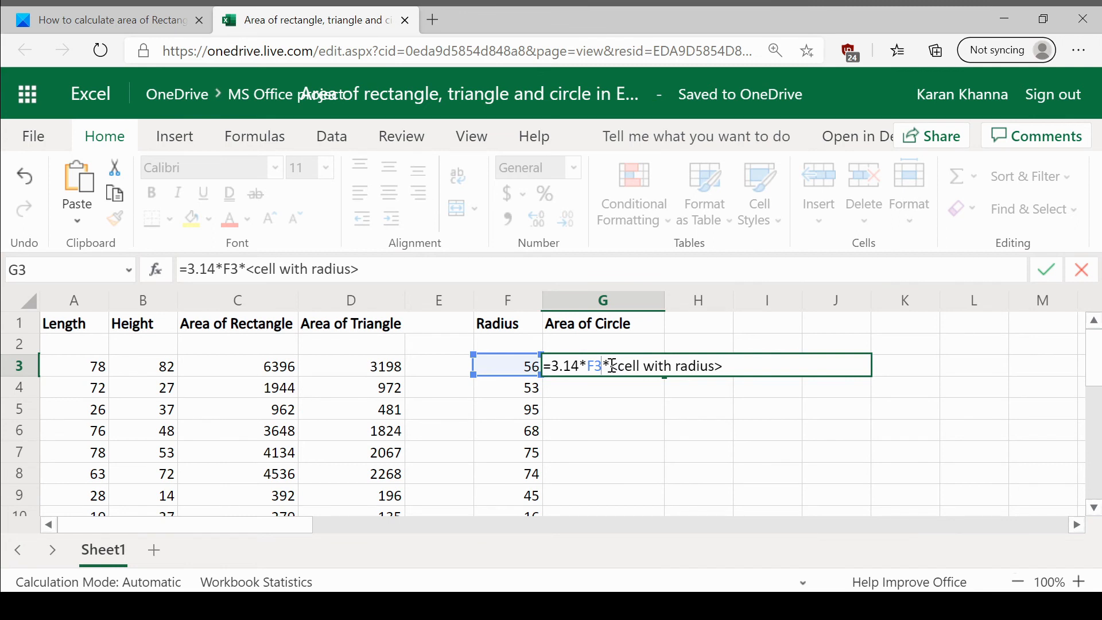
drag(608, 366, 742, 369)
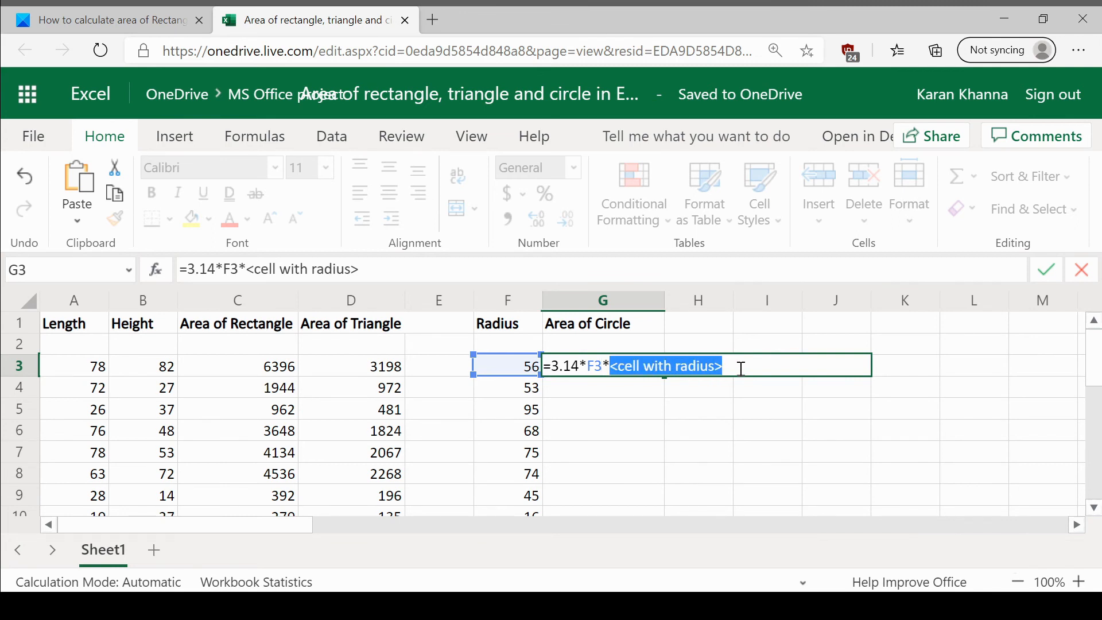
text(F3*F3)
key(Return)
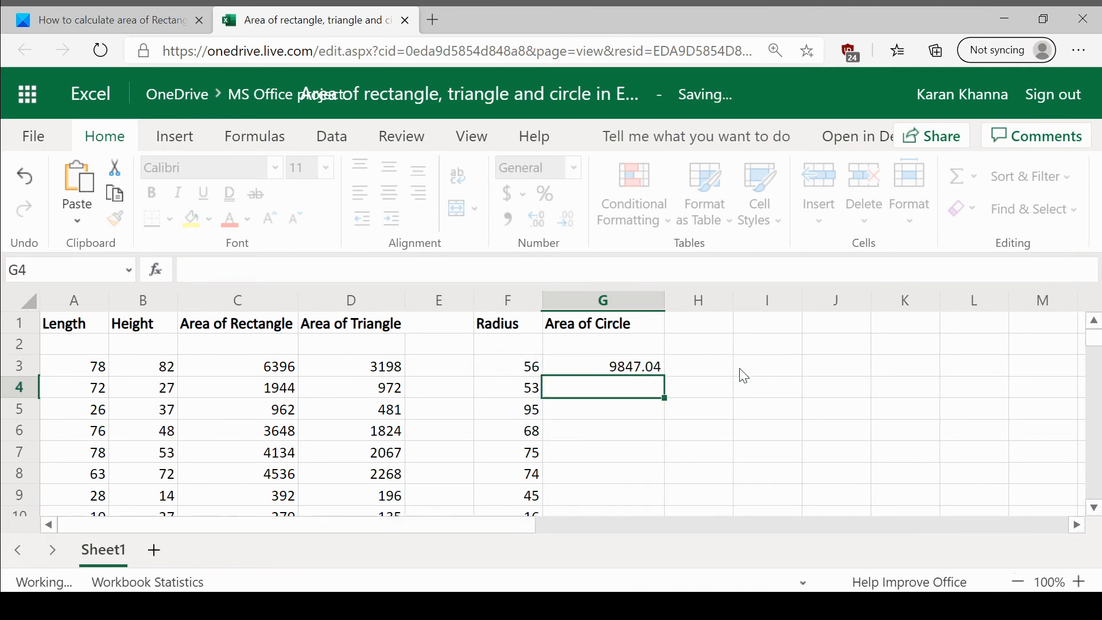
Step: Fill the circle area formula from G3 down to G11
click(518, 370)
click(602, 367)
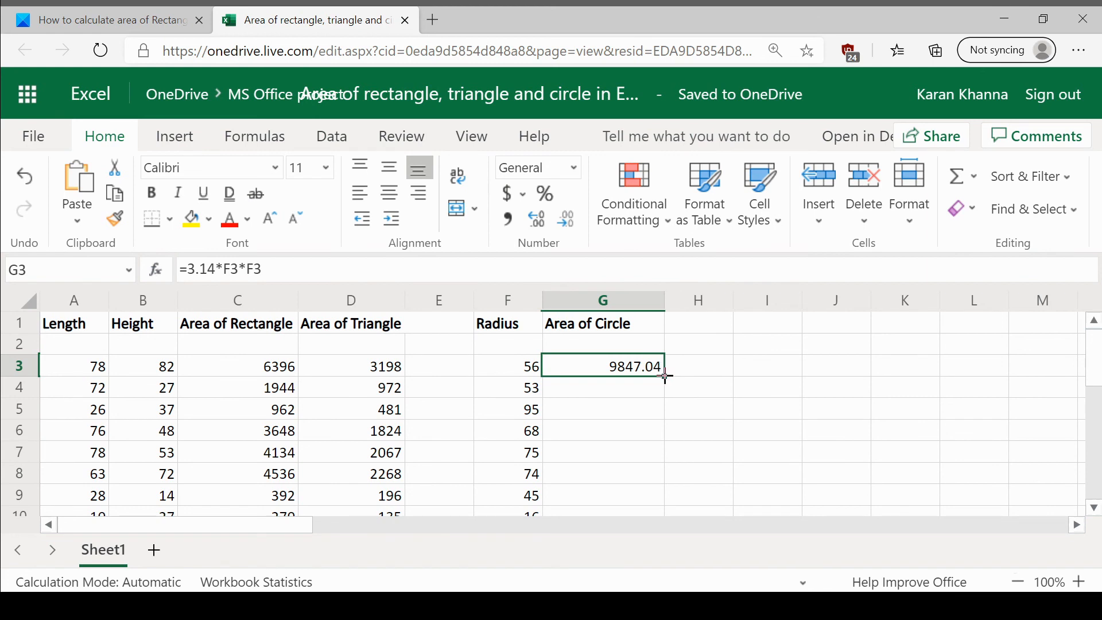
drag(663, 374, 644, 444)
click(713, 431)
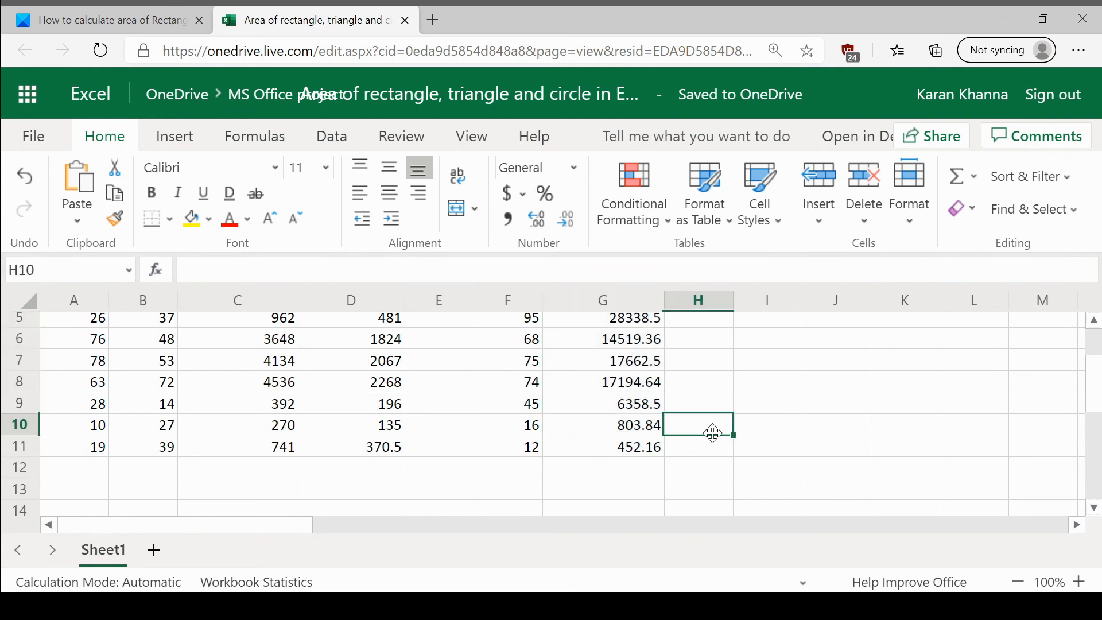
scroll(716, 440, up, 2)
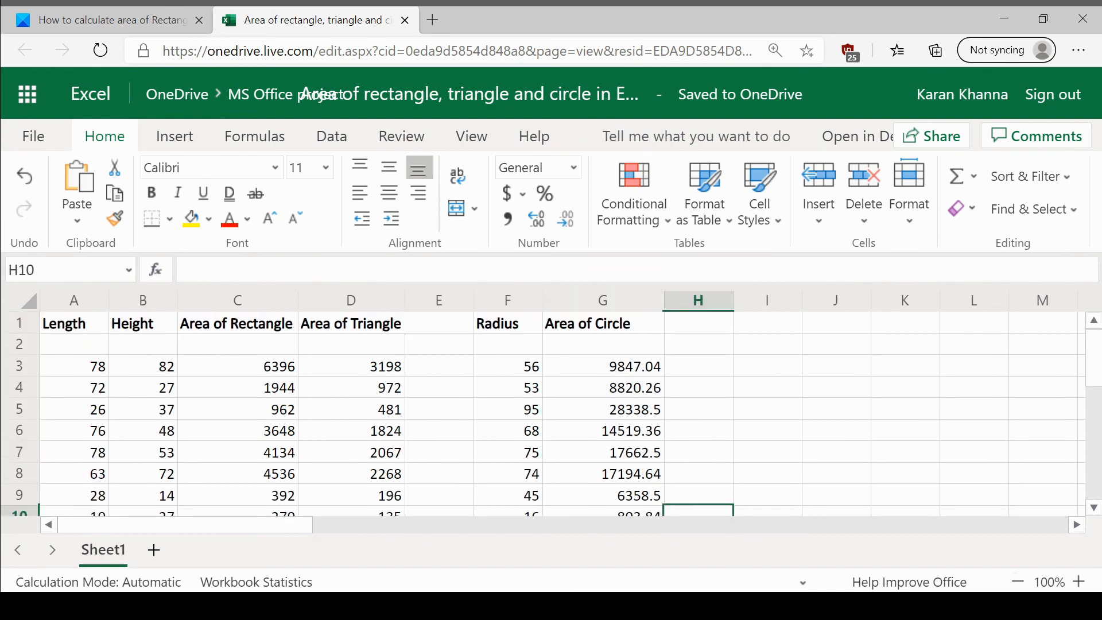